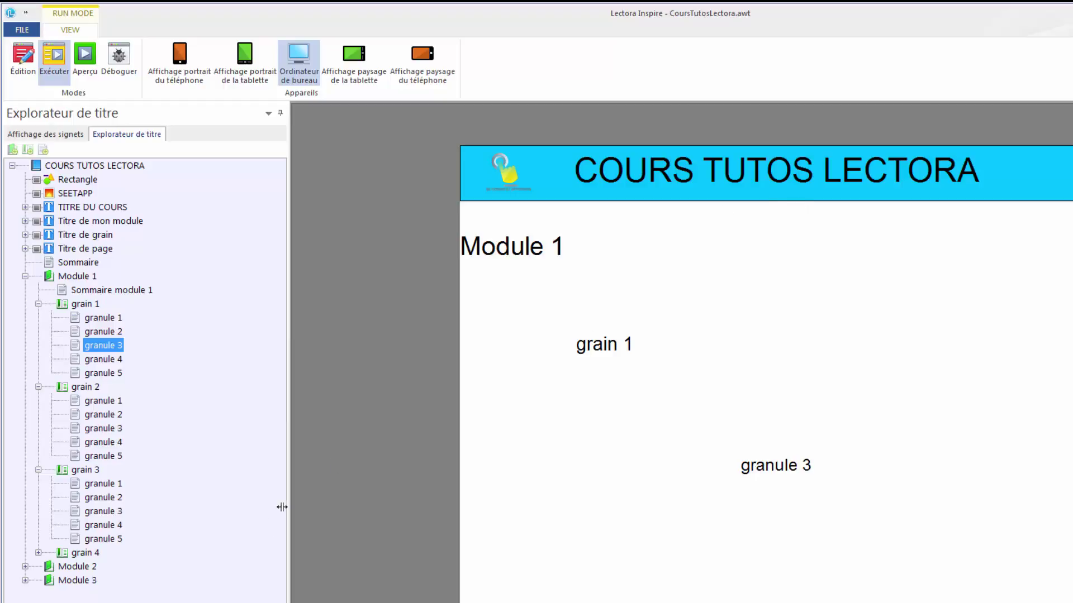
# Return to edit mode and delete the four title text blocks, from TITRE DU COURS to Titre de page, at course level
pyautogui.click(75, 566)
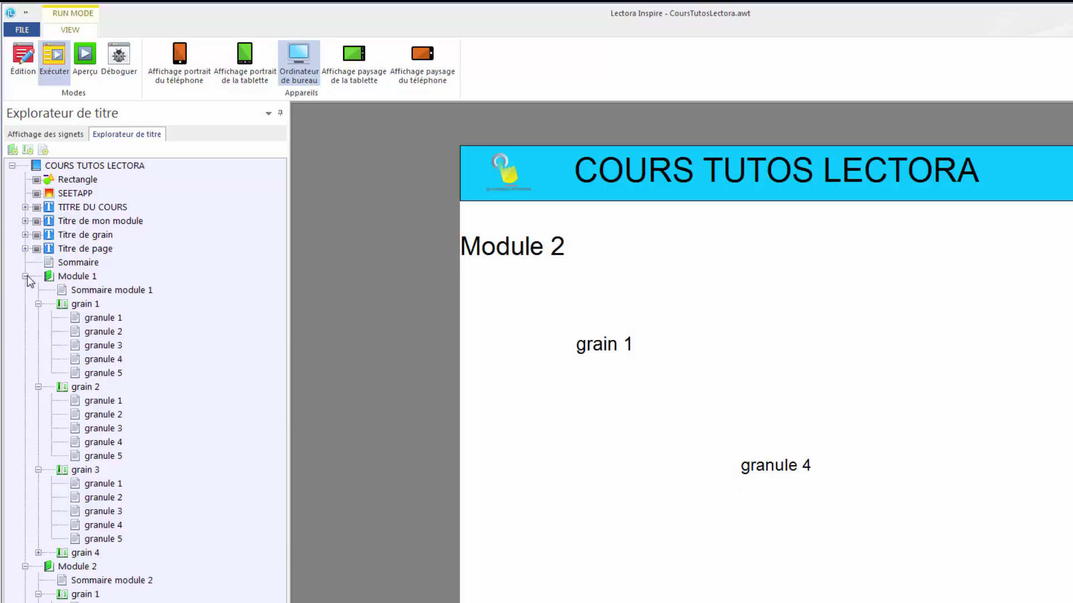
pyautogui.click(23, 62)
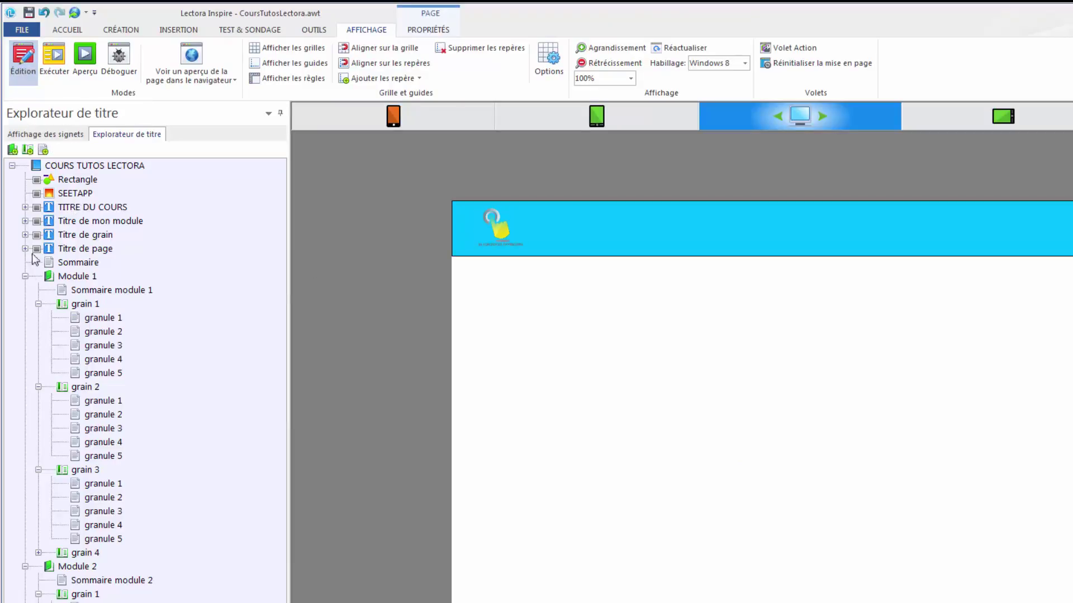
pyautogui.click(75, 208)
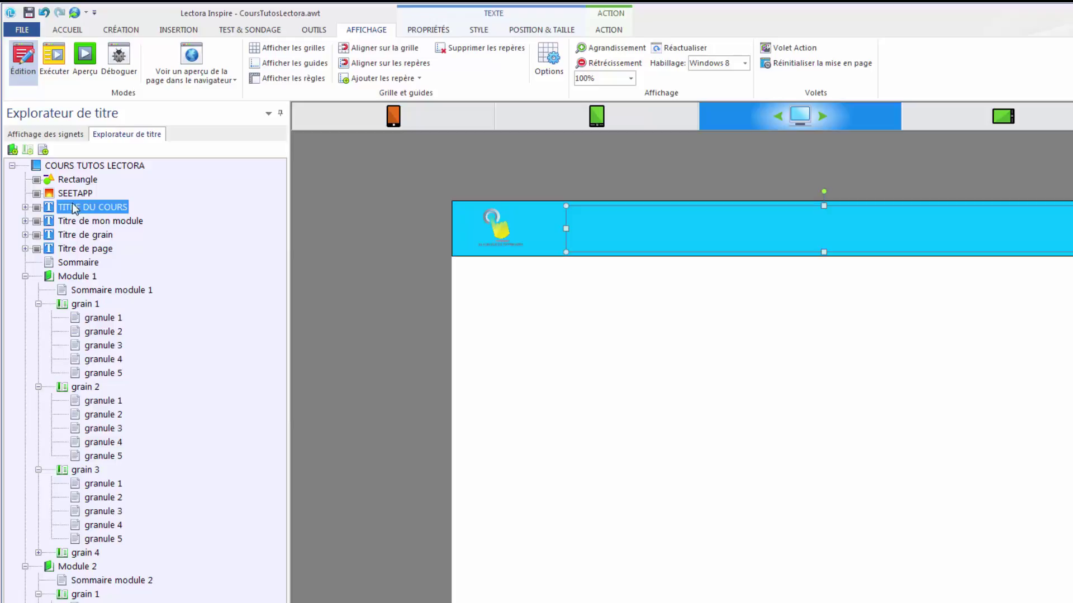
pyautogui.keyDown('shift'); pyautogui.click(69, 250); pyautogui.keyUp('shift')
pyautogui.rightClick(69, 249)
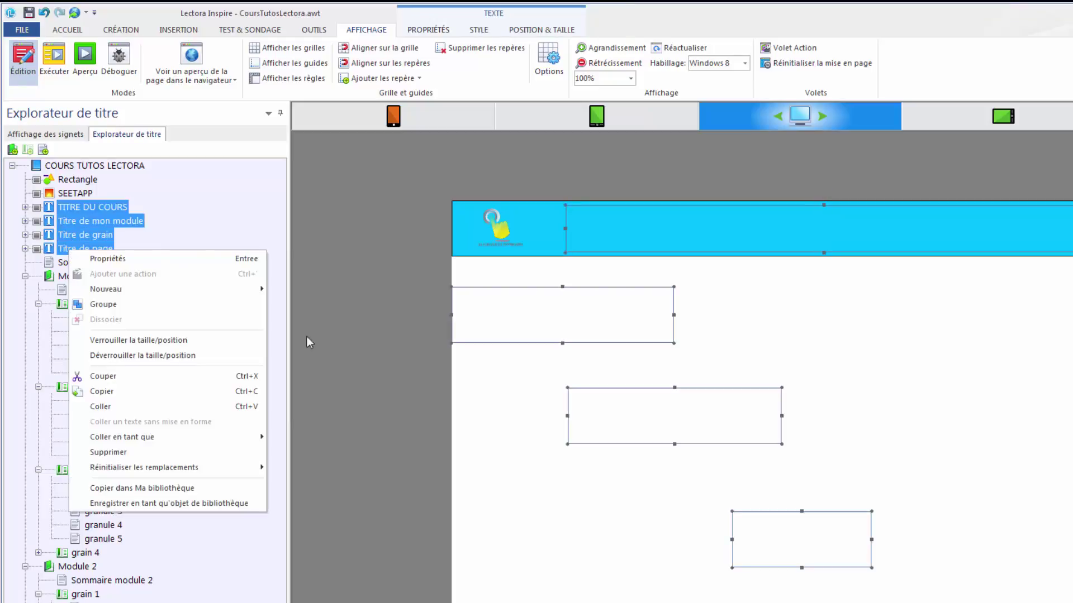
pyautogui.click(127, 450)
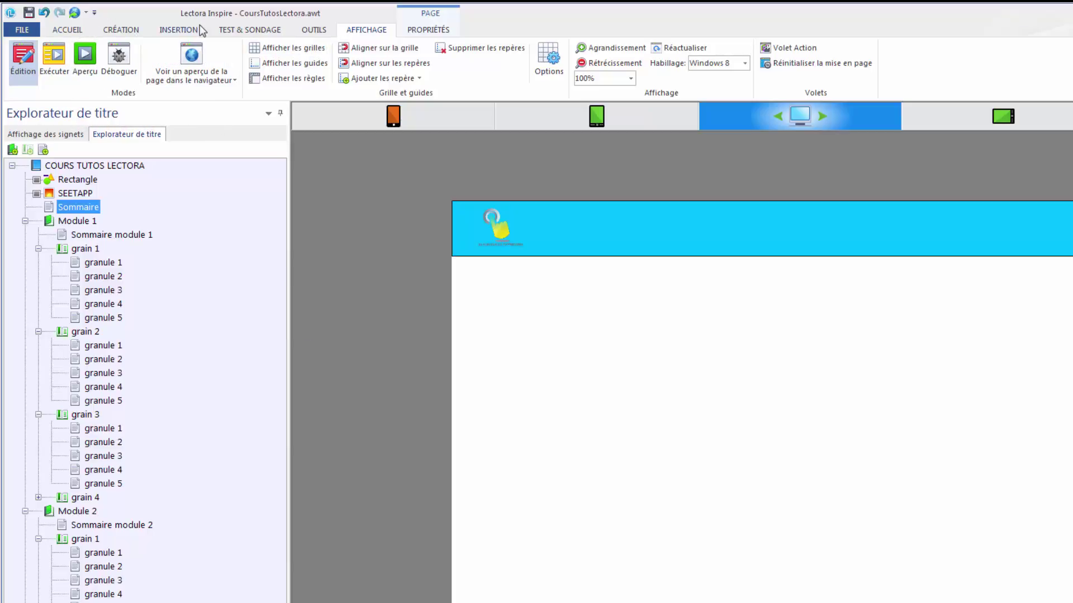
# Insert a text block on the Sommaire page and fit it over the blue banner beside the logo
pyautogui.click(178, 30)
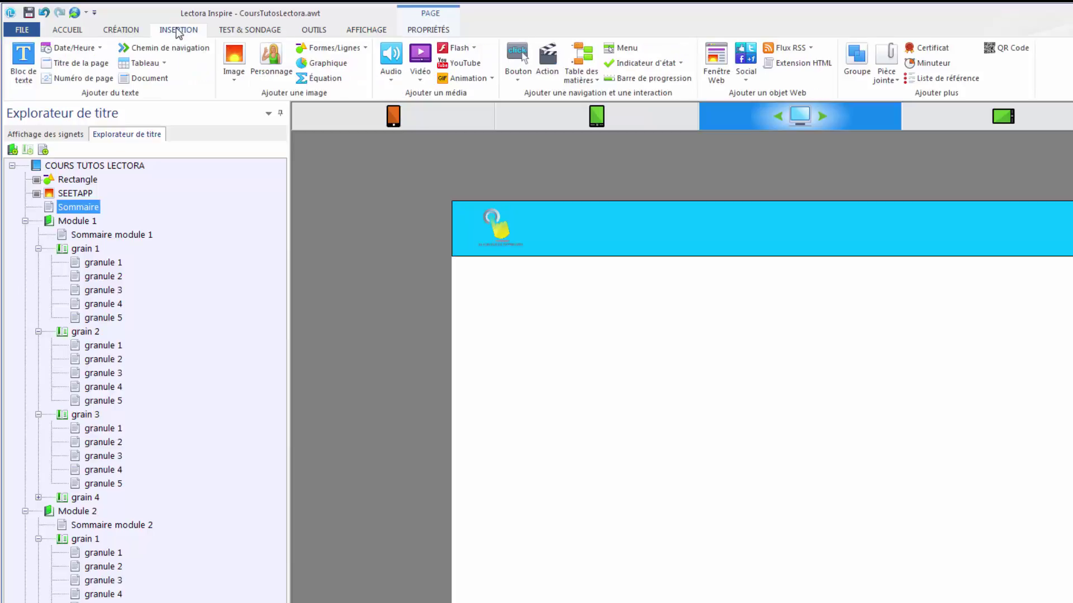
pyautogui.click(22, 56)
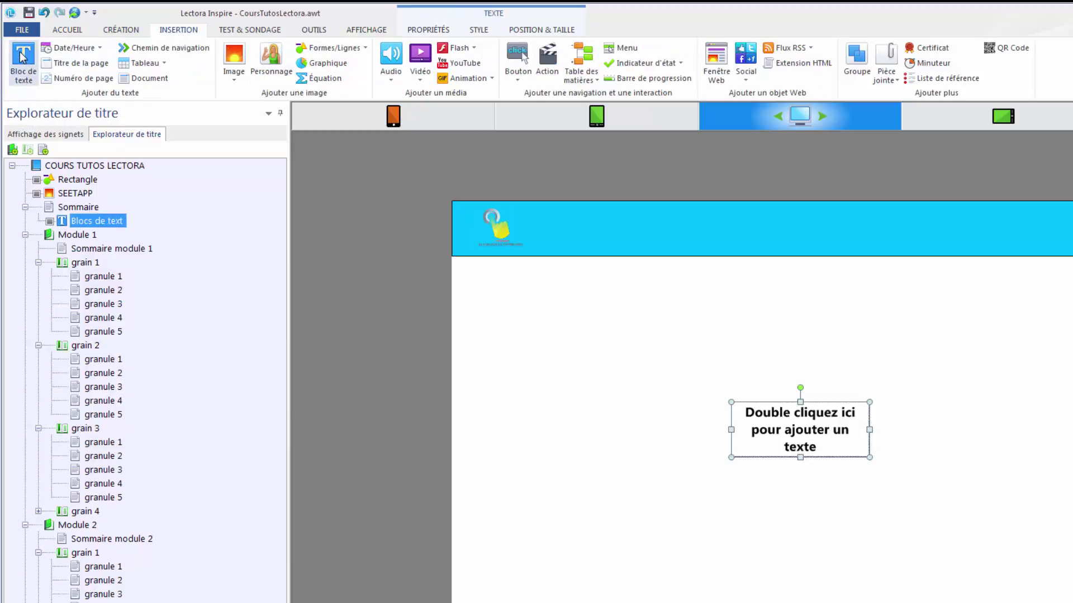
pyautogui.moveTo(807, 428); pyautogui.dragTo(1068, 219)
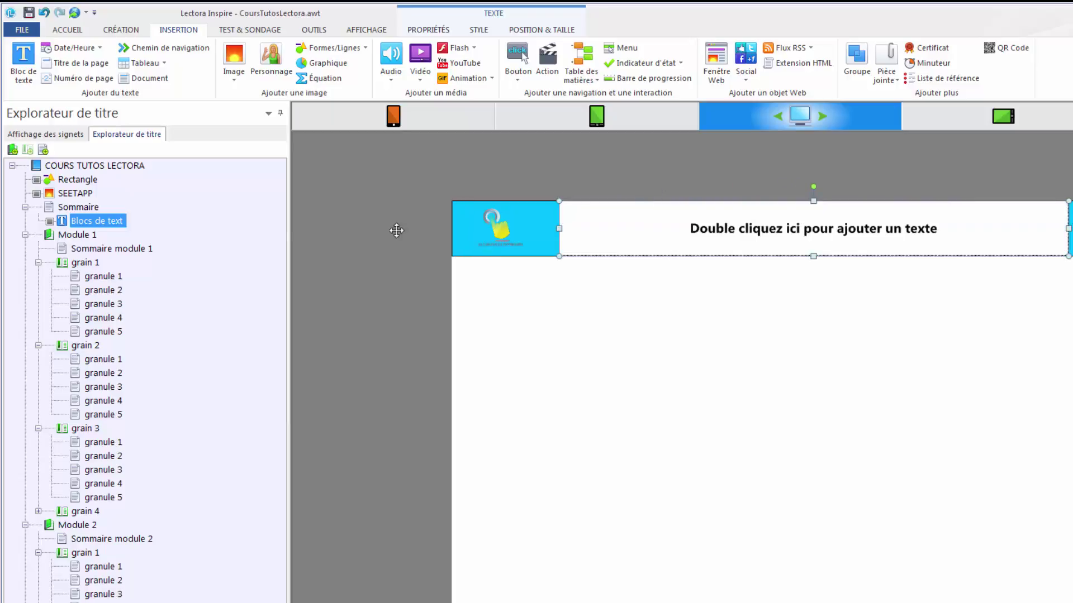
# Rename the new text block under Sommaire as TITRE DU COURS
pyautogui.click(111, 221)
pyautogui.click(112, 221)
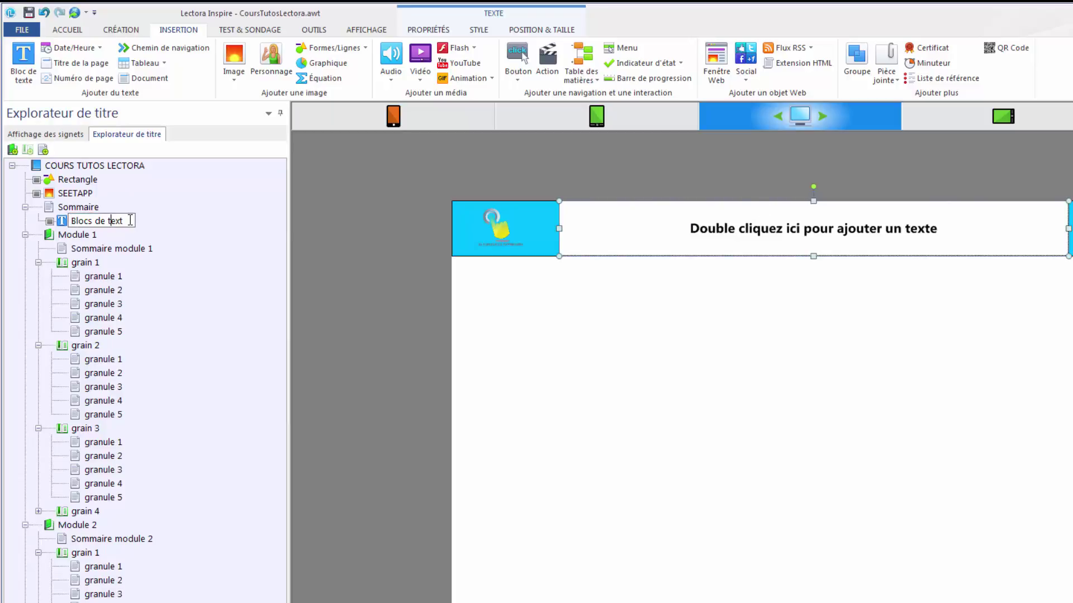
pyautogui.moveTo(130, 220); pyautogui.dragTo(68, 218)
pyautogui.write('TITRE DU COURS')
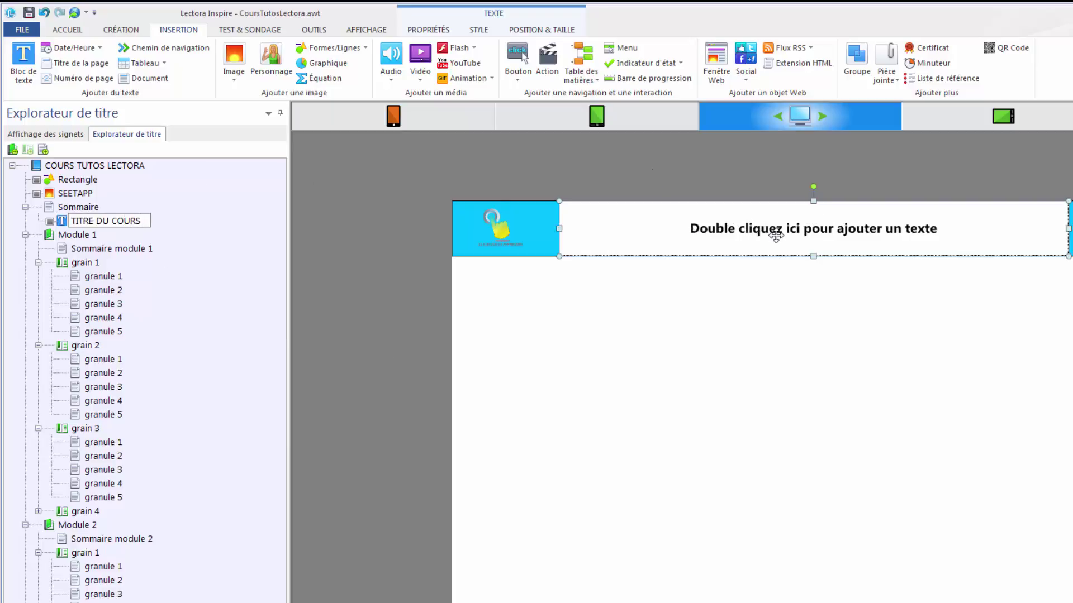
pyautogui.click(65, 223)
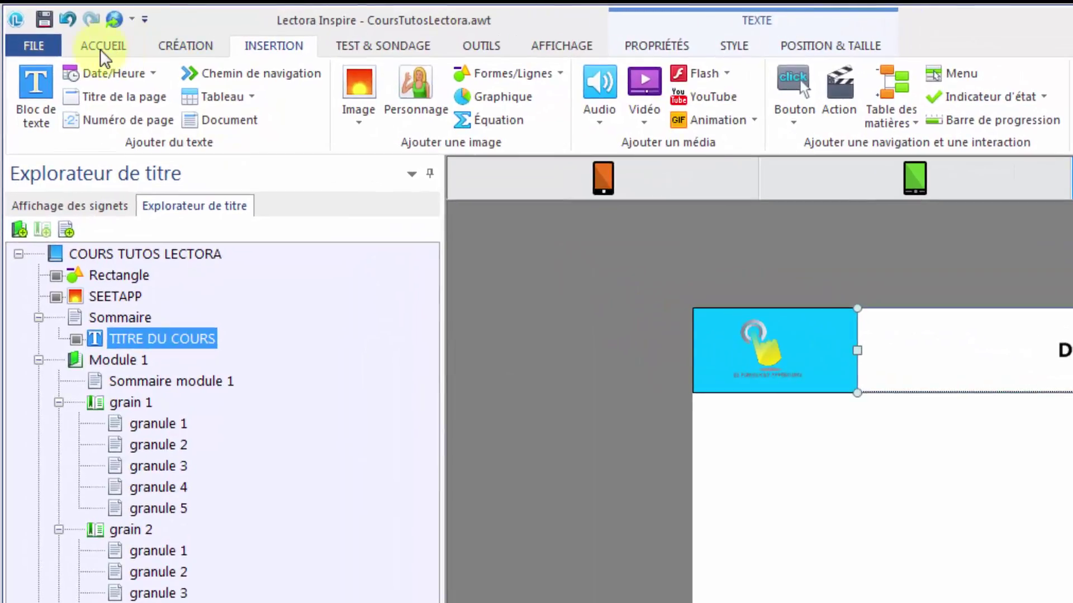
# Set the title's default text size to 26, declining to modify all existing default text
pyautogui.click(100, 47)
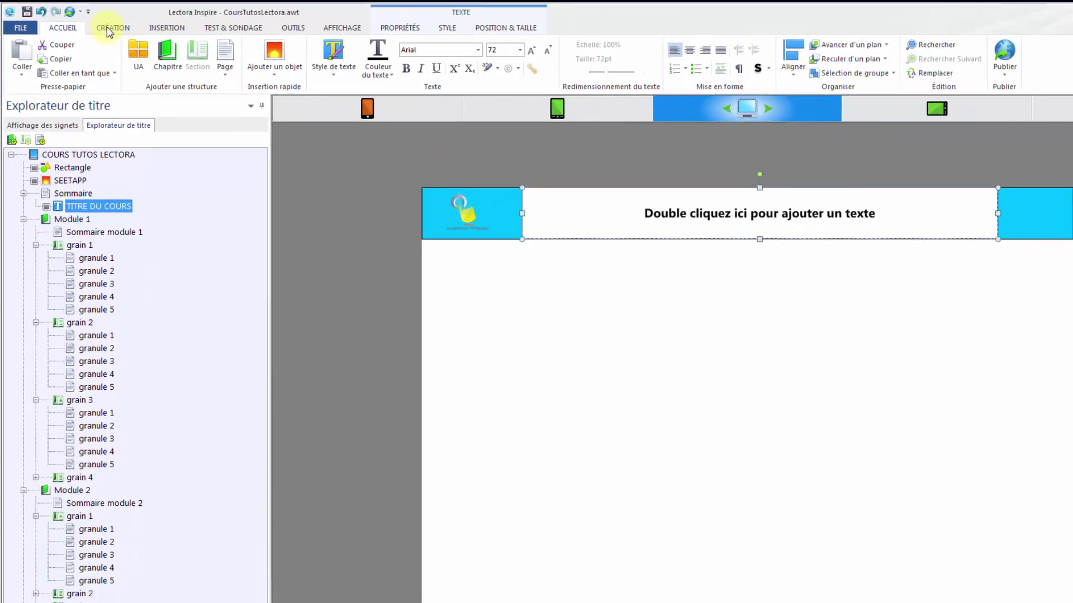
pyautogui.click(111, 28)
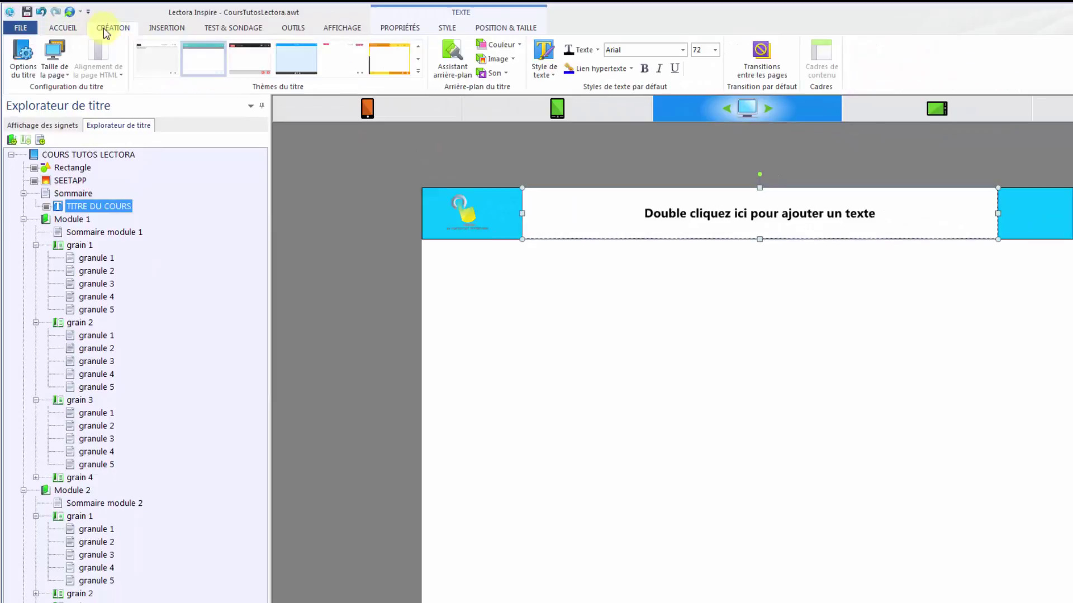
pyautogui.click(714, 51)
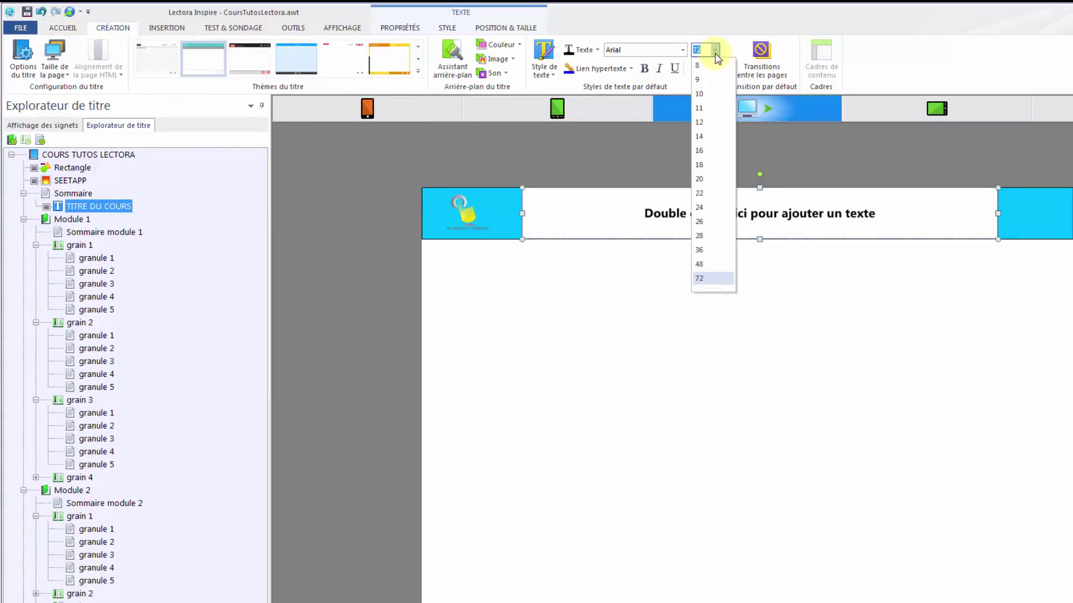
pyautogui.click(711, 222)
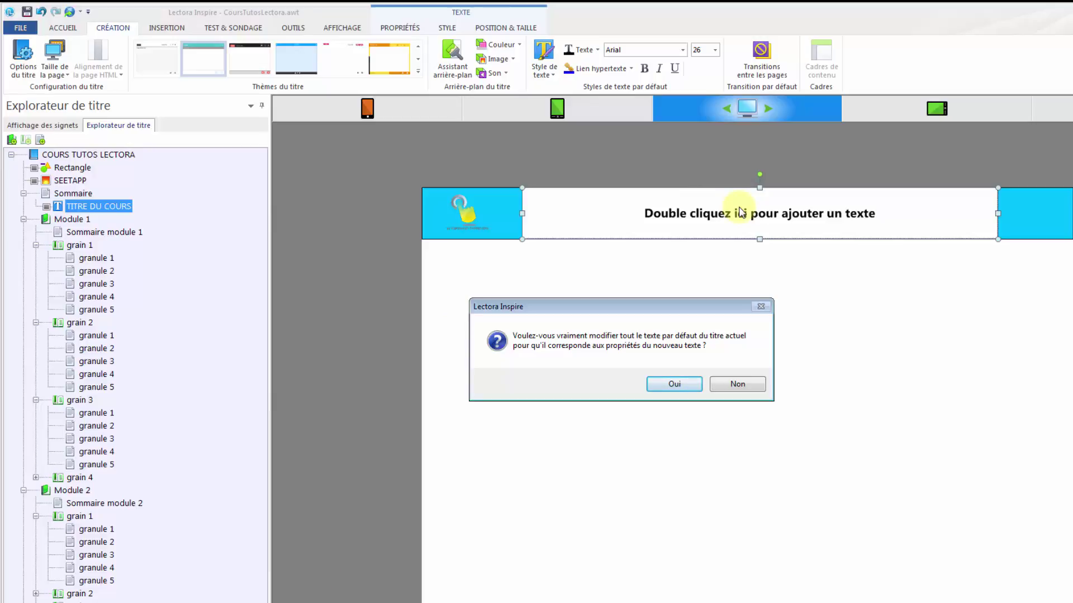
pyautogui.click(737, 384)
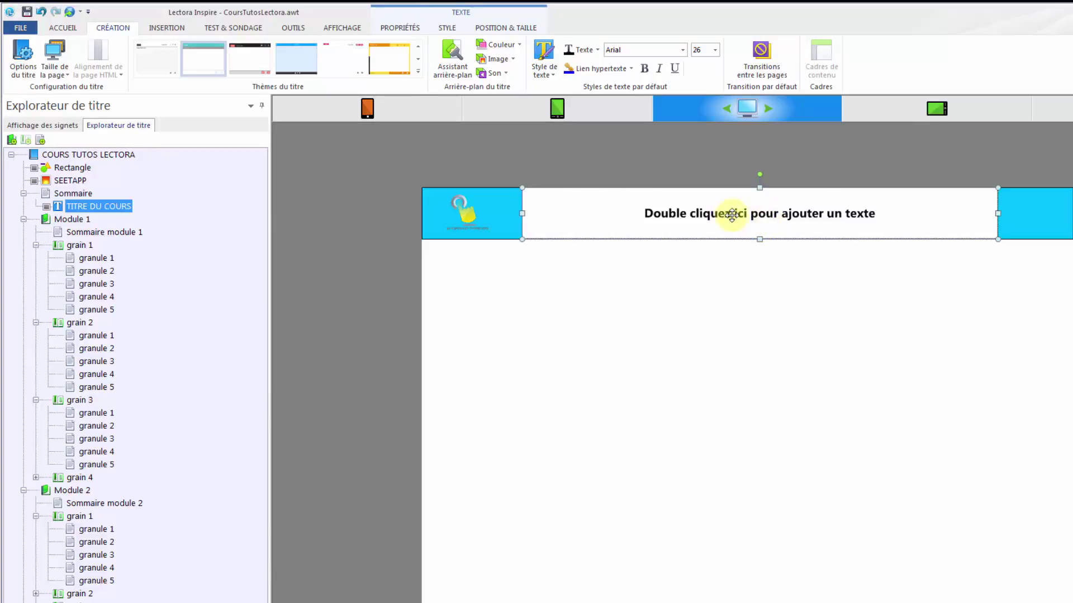
# Set the font size of the TITRE DU COURS text block to 48
pyautogui.click(63, 28)
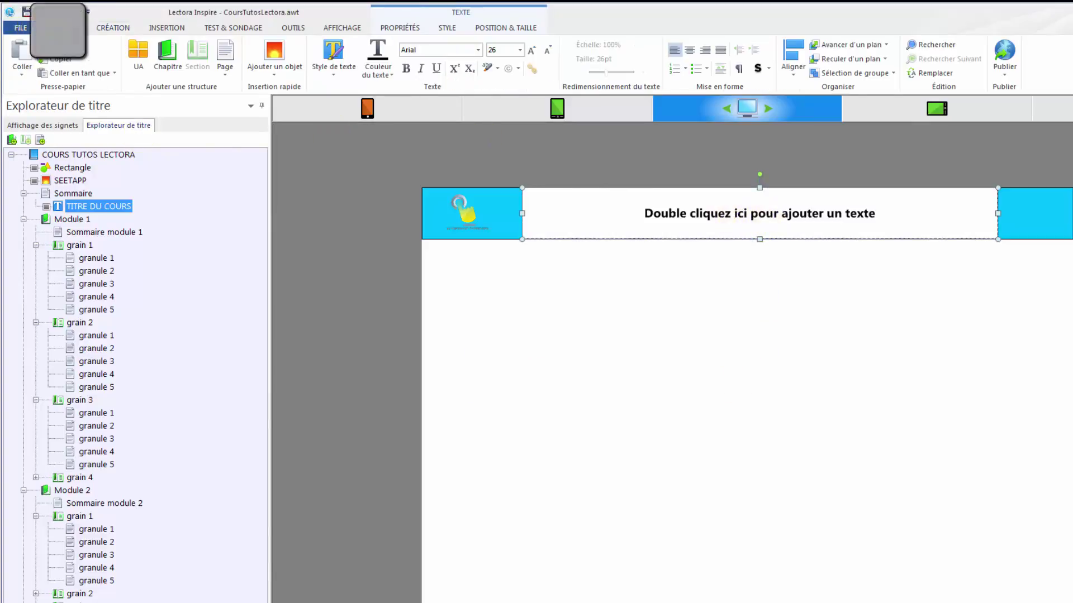
pyautogui.click(520, 50)
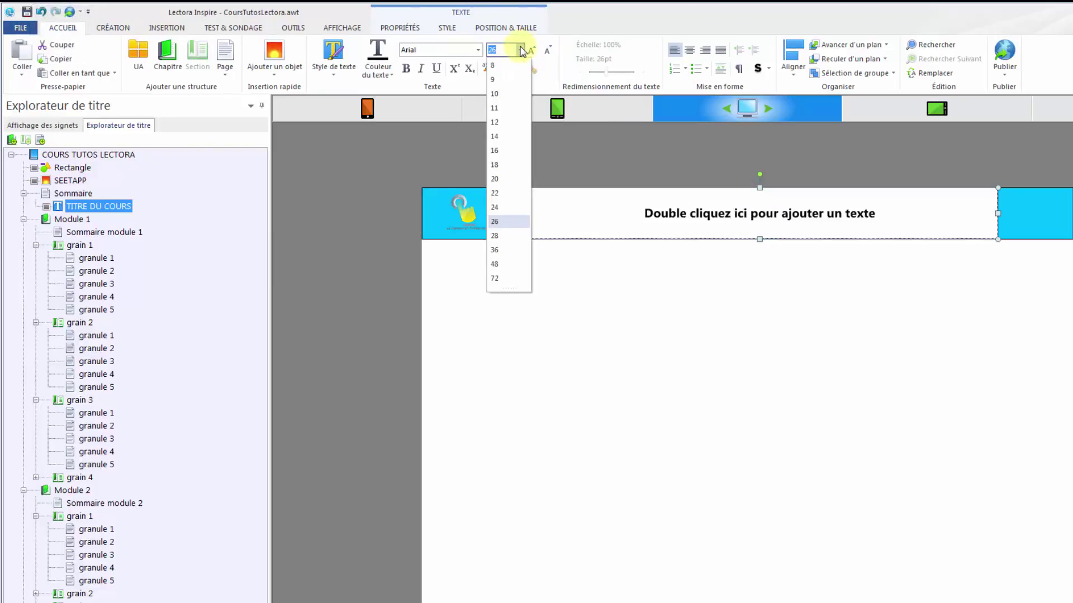
pyautogui.click(499, 265)
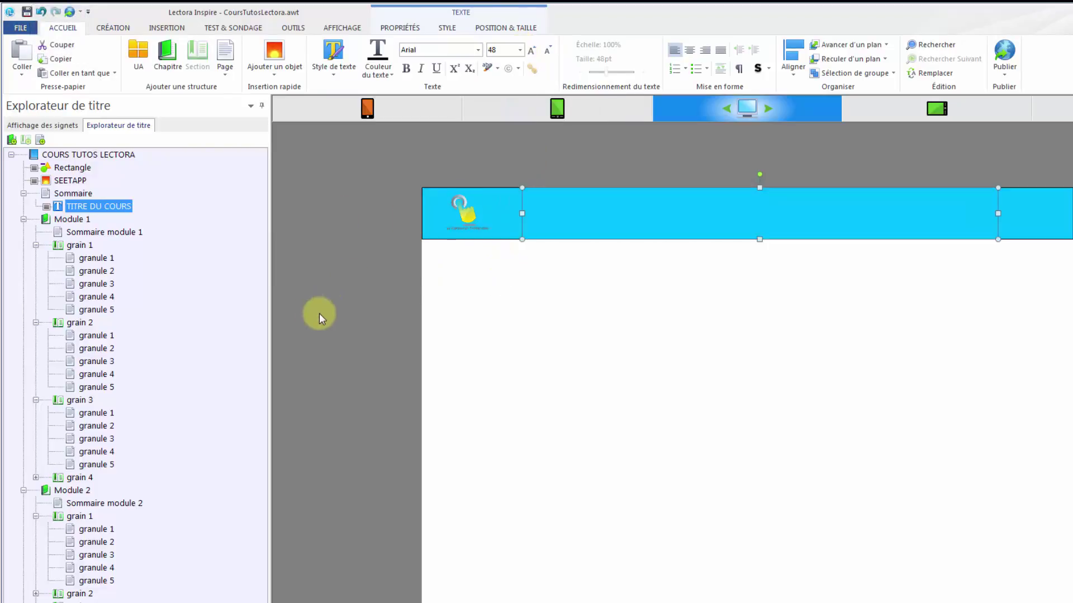
# Duplicate the TITRE DU COURS text block under Sommaire and rename the copy TITRE DU MODULE
pyautogui.rightClick(59, 211)
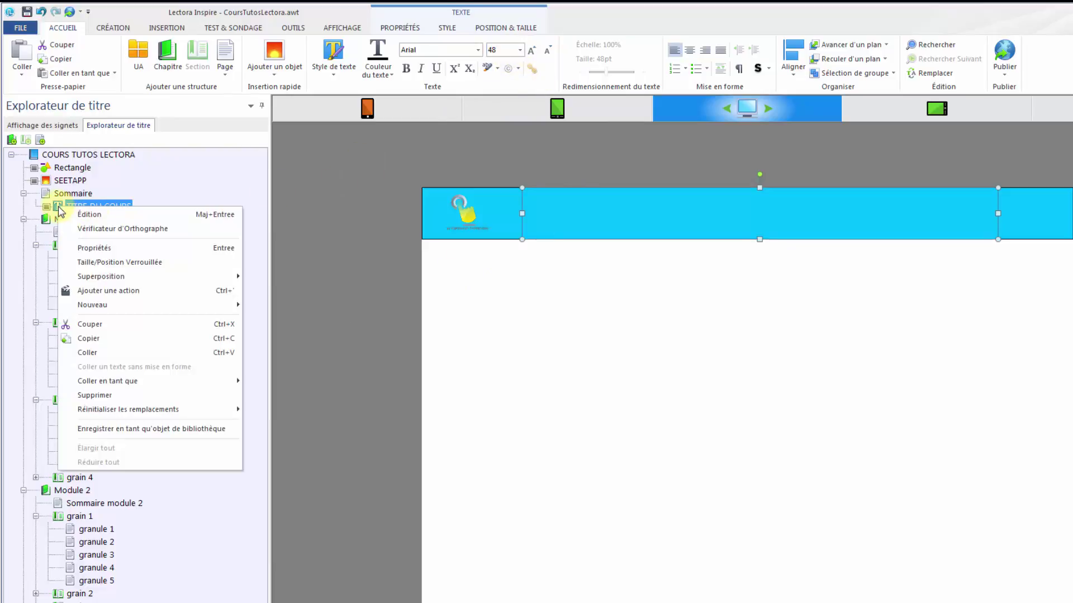
pyautogui.click(97, 340)
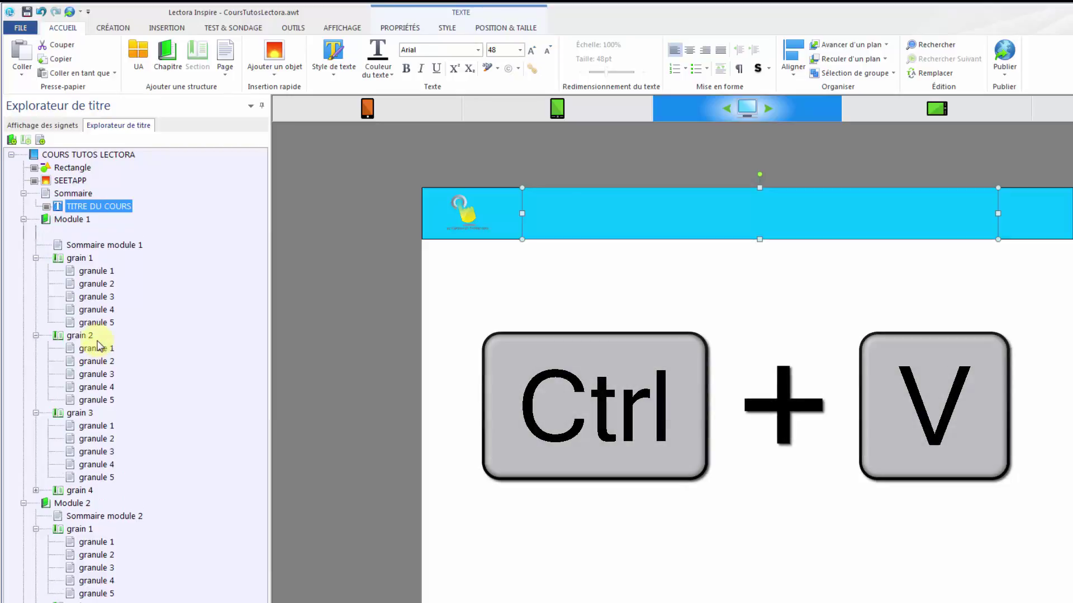
pyautogui.hotkey('ctrl', 'v')
pyautogui.click(115, 221)
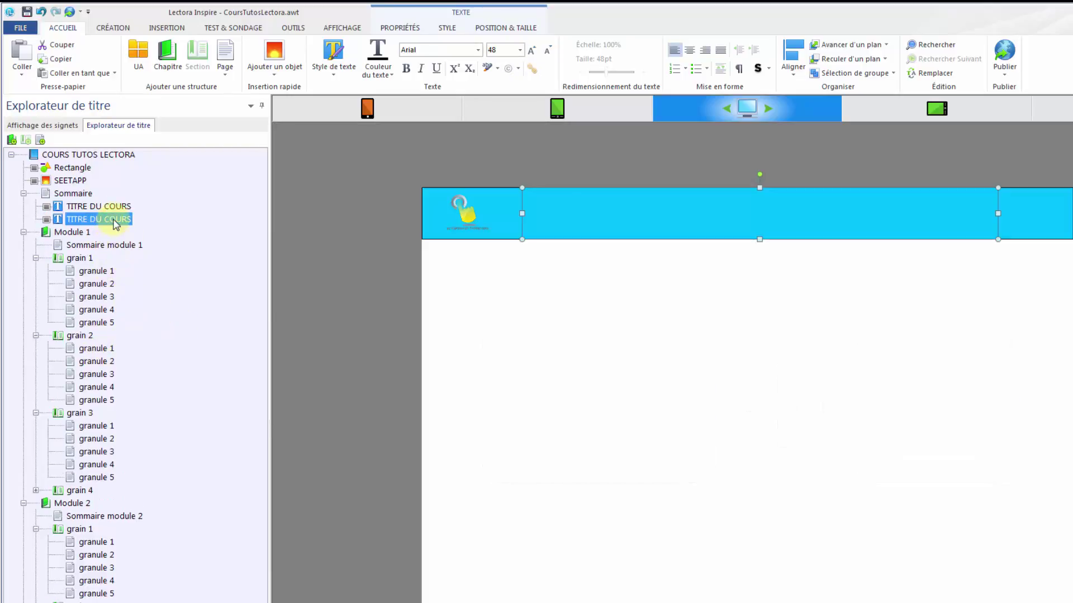
pyautogui.doubleClick(115, 220)
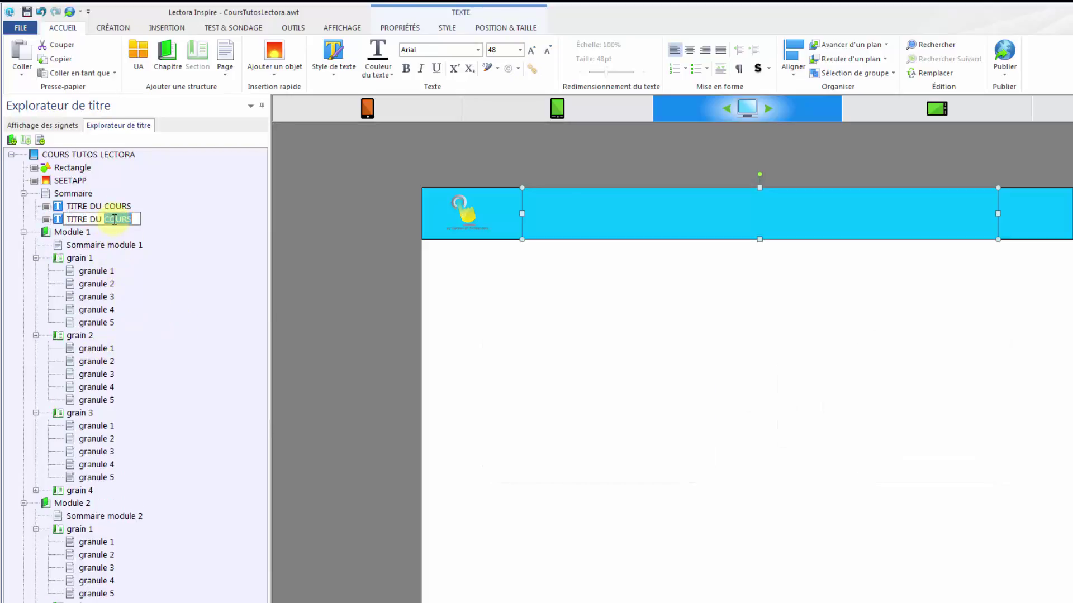
pyautogui.write('MODULE')
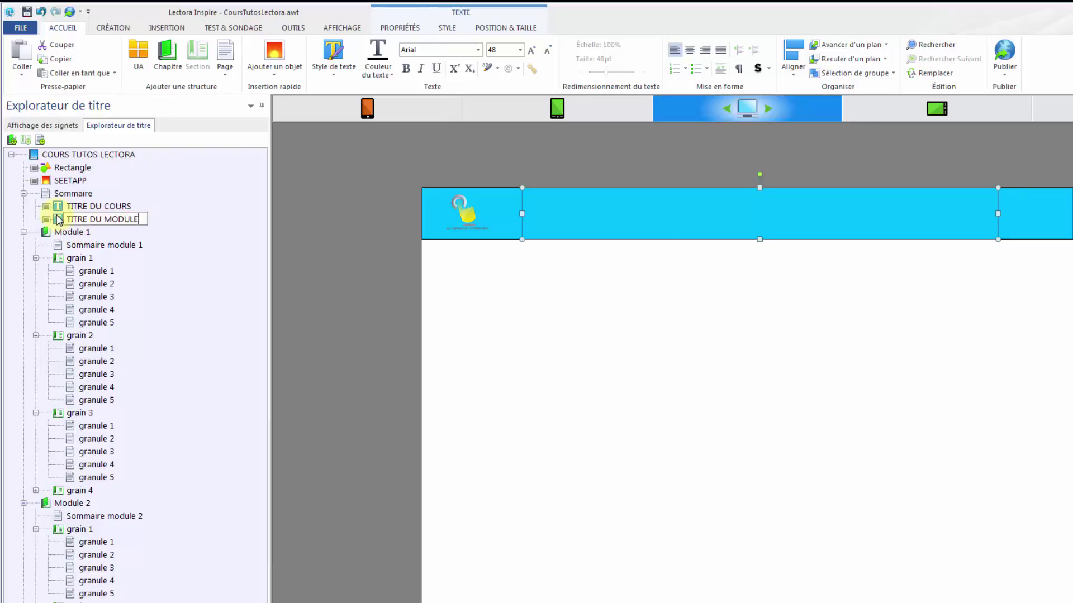
pyautogui.press('Return')
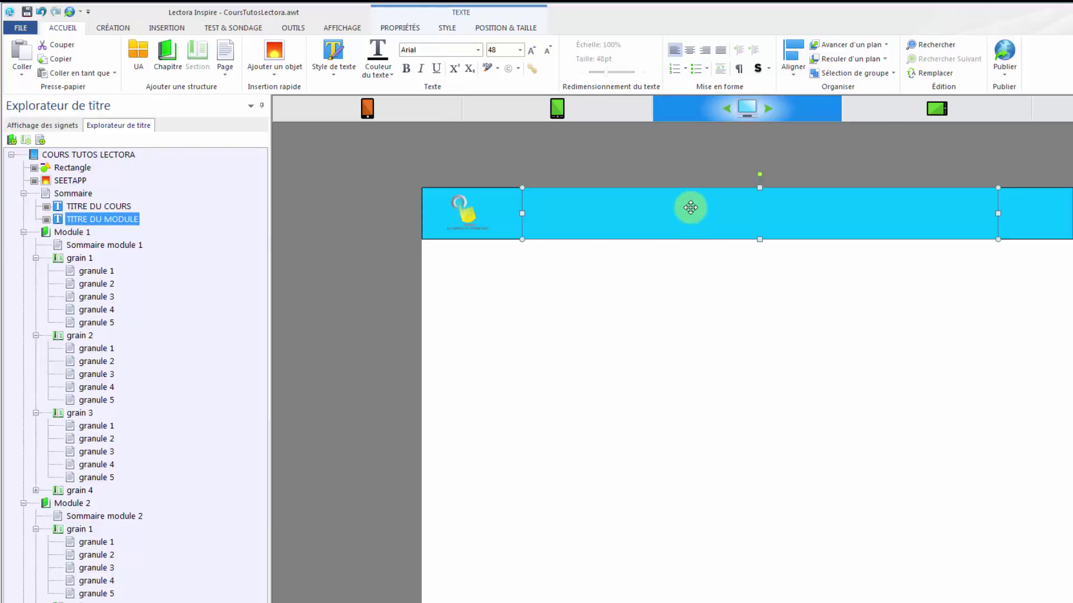
# Move the TITRE DU MODULE block below the banner against the page's left edge and set its font size to 36
pyautogui.moveTo(687, 206); pyautogui.dragTo(589, 303)
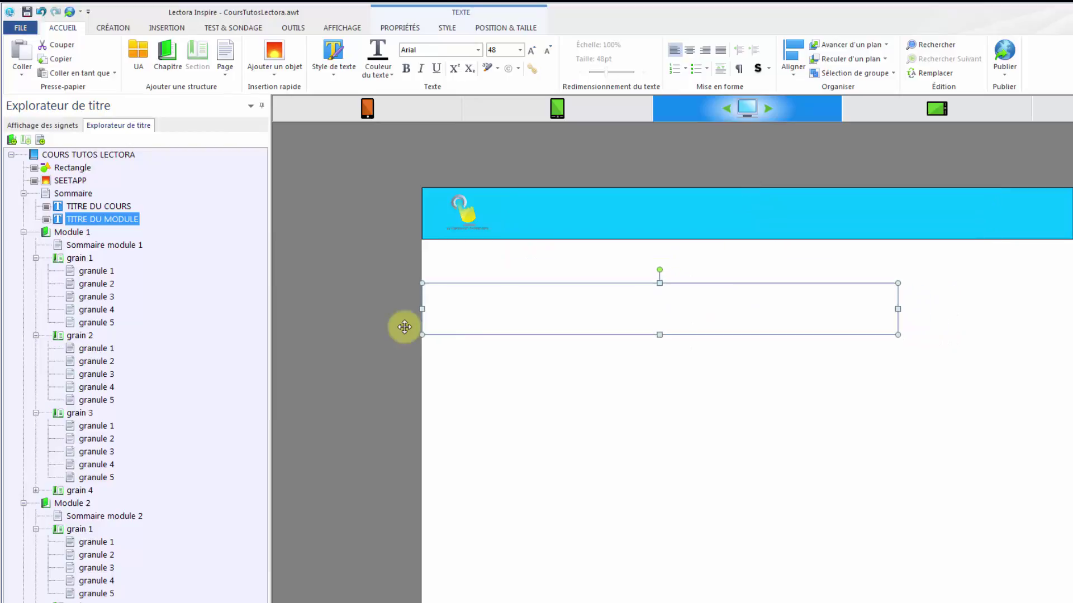
pyautogui.click(522, 54)
pyautogui.click(505, 250)
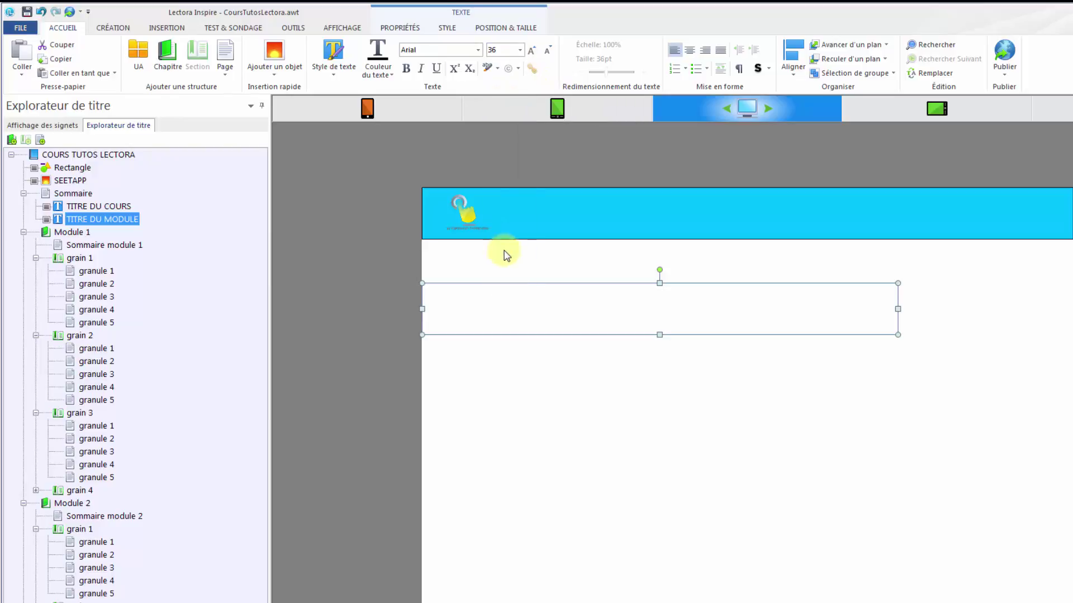
# Duplicate the TITRE DU MODULE text block under Sommaire and rename the copy TITRE DU GRAIN
pyautogui.hotkey('ctrl', 'c')
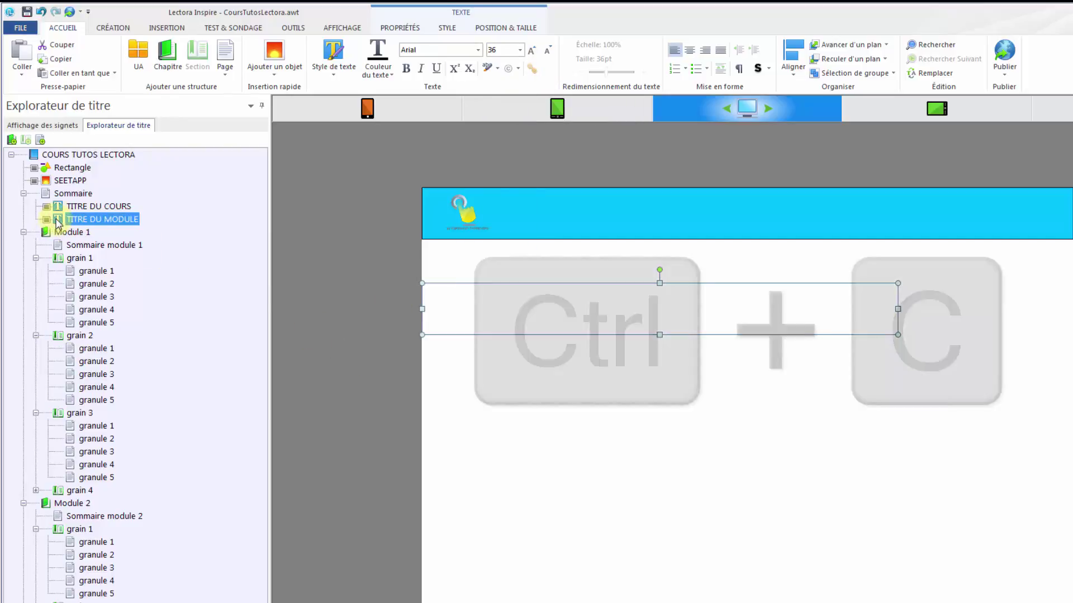
pyautogui.hotkey('ctrl', 'v')
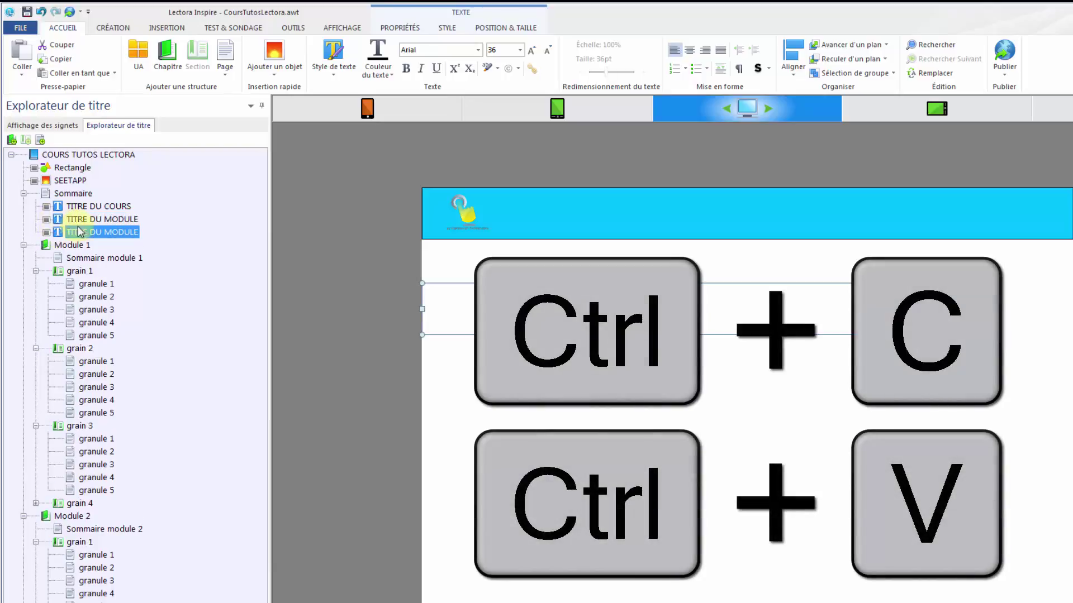
pyautogui.click(112, 233)
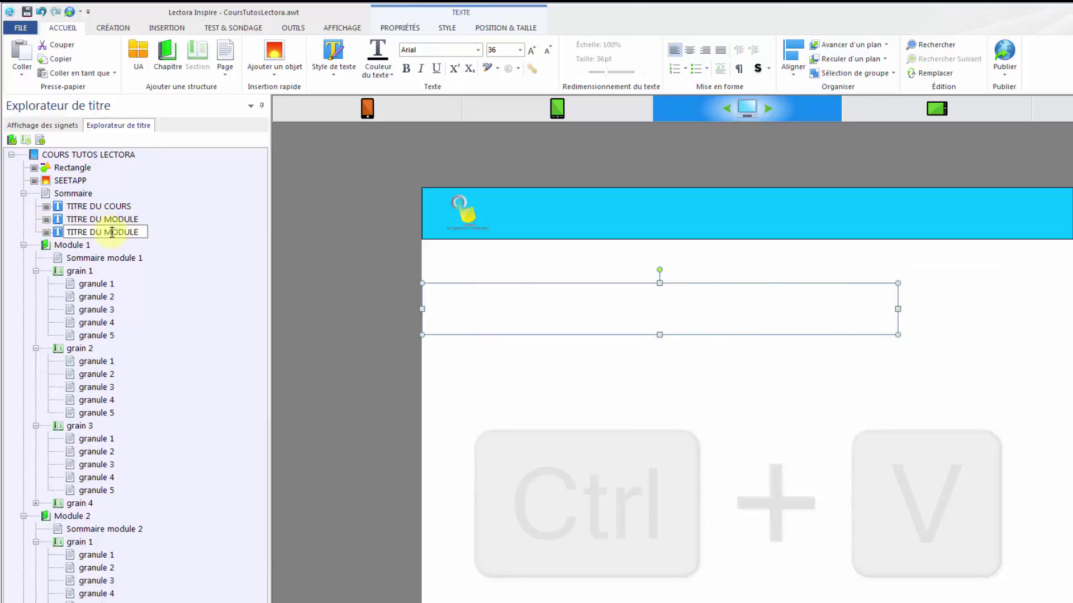
pyautogui.doubleClick(112, 232)
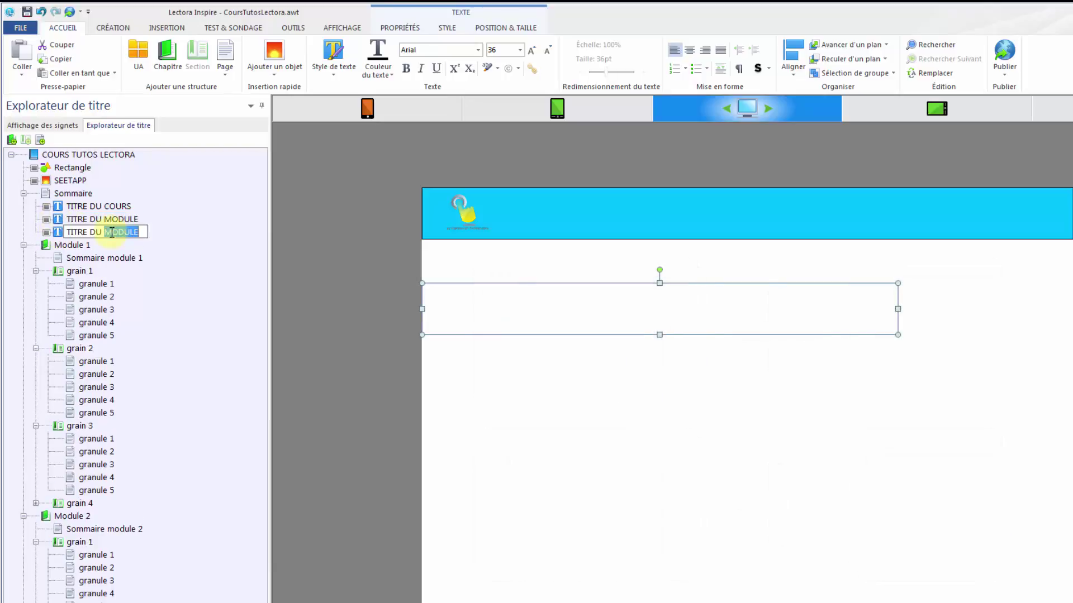
pyautogui.click(166, 28)
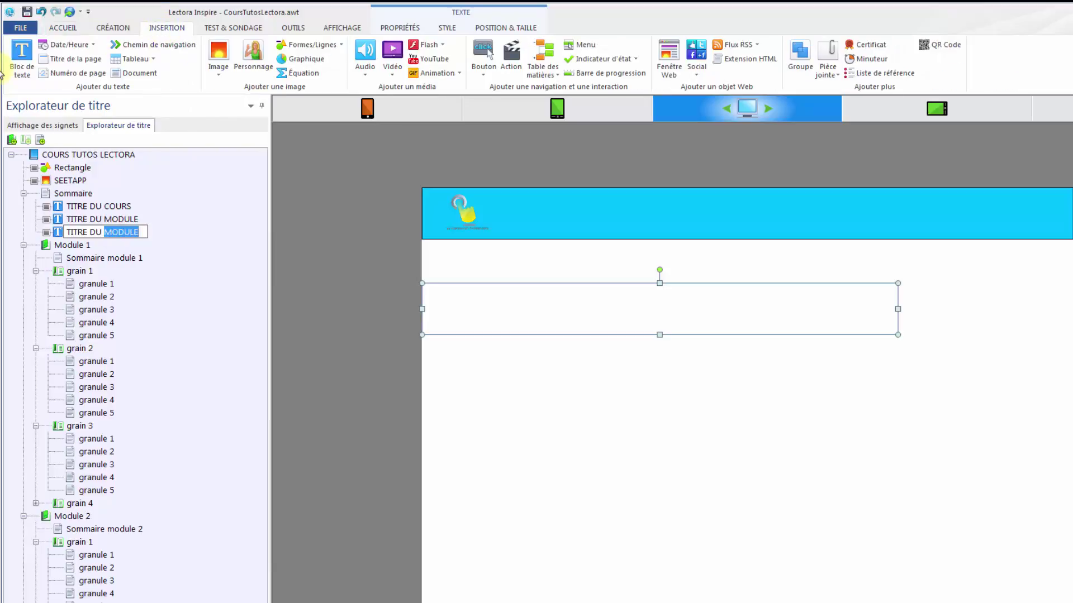
pyautogui.click(47, 232)
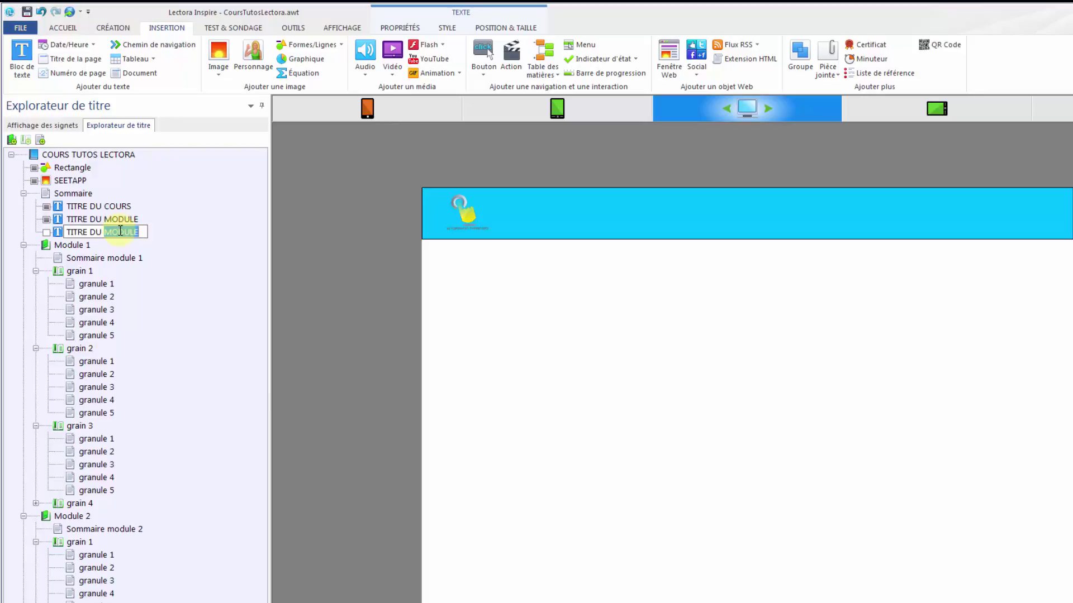
pyautogui.write('GRAIN')
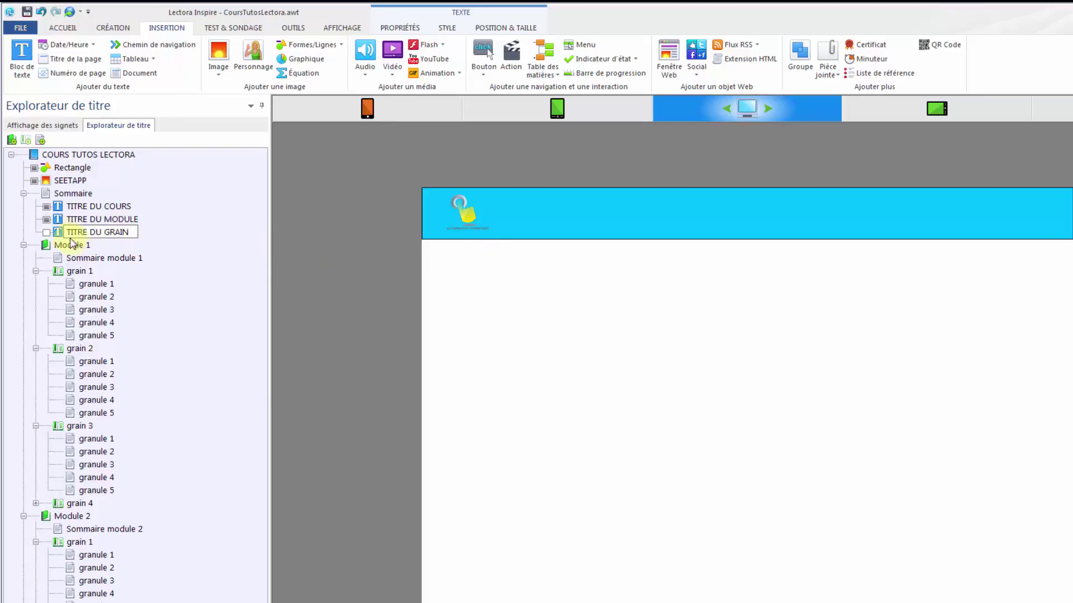
pyautogui.press('Return')
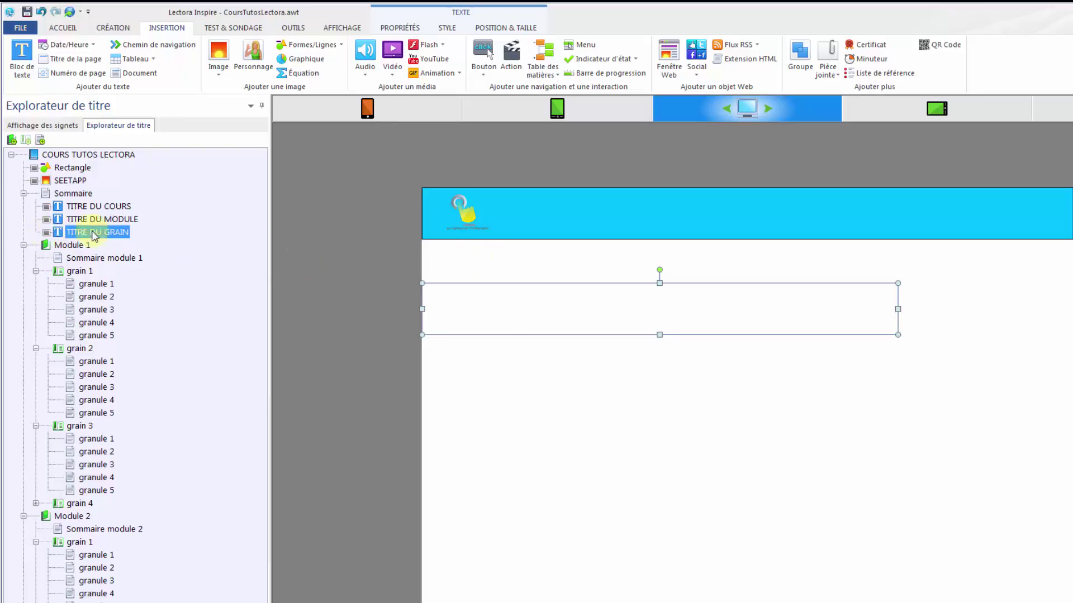
# Move the TITRE DU GRAIN block down below the module title block, then duplicate it and rename the copy TITRE DU GRANULE
pyautogui.moveTo(605, 318); pyautogui.dragTo(605, 423)
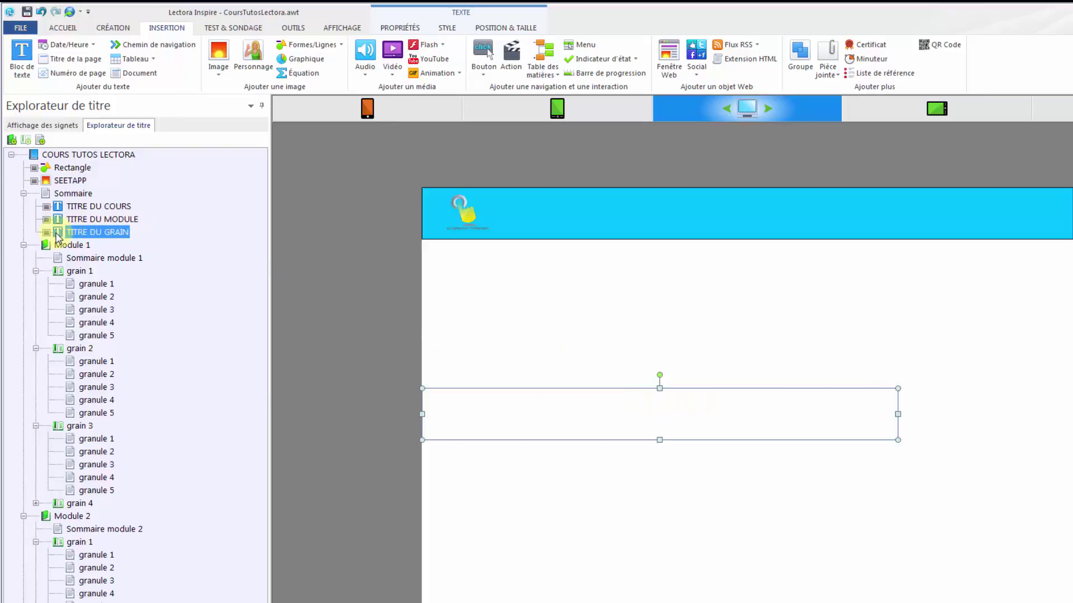
pyautogui.hotkey('ctrl', 'c')
pyautogui.hotkey('ctrl', 'v')
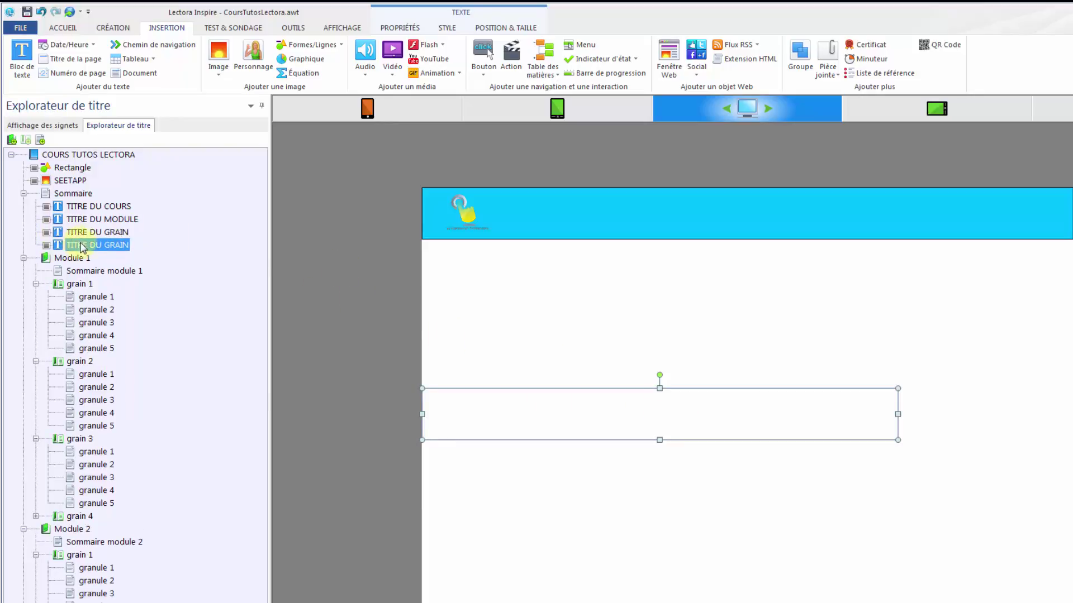
pyautogui.click(114, 245)
pyautogui.doubleClick(115, 244)
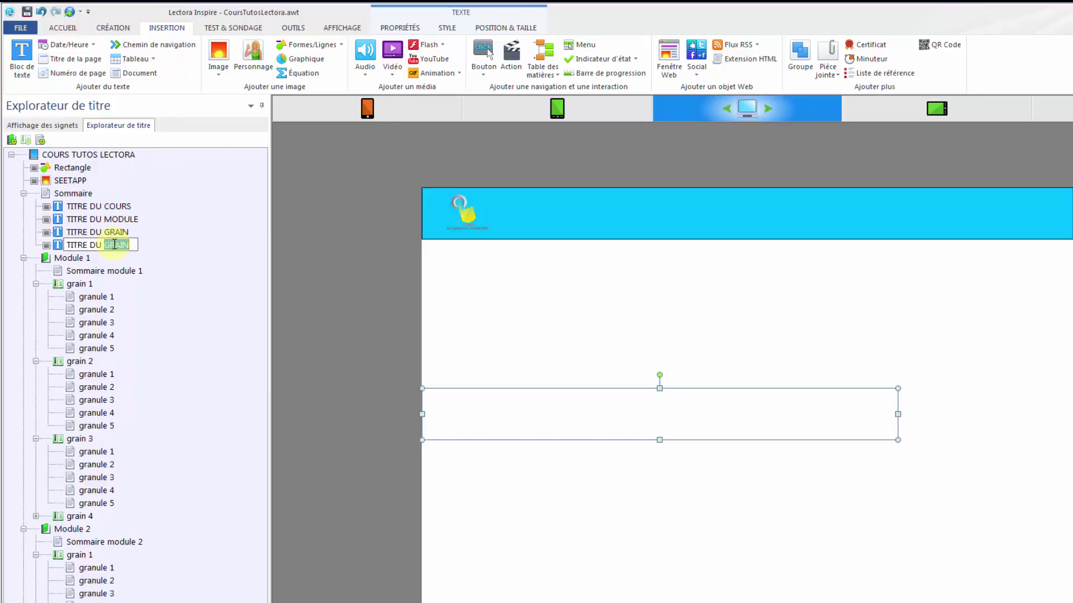
pyautogui.write('GRANULE')
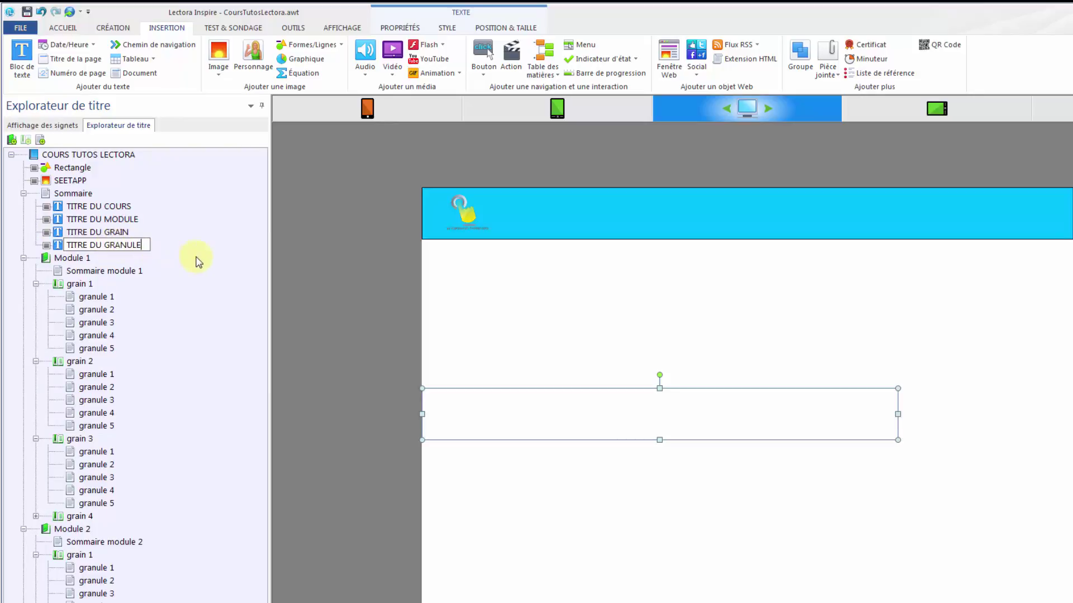
pyautogui.press('Return')
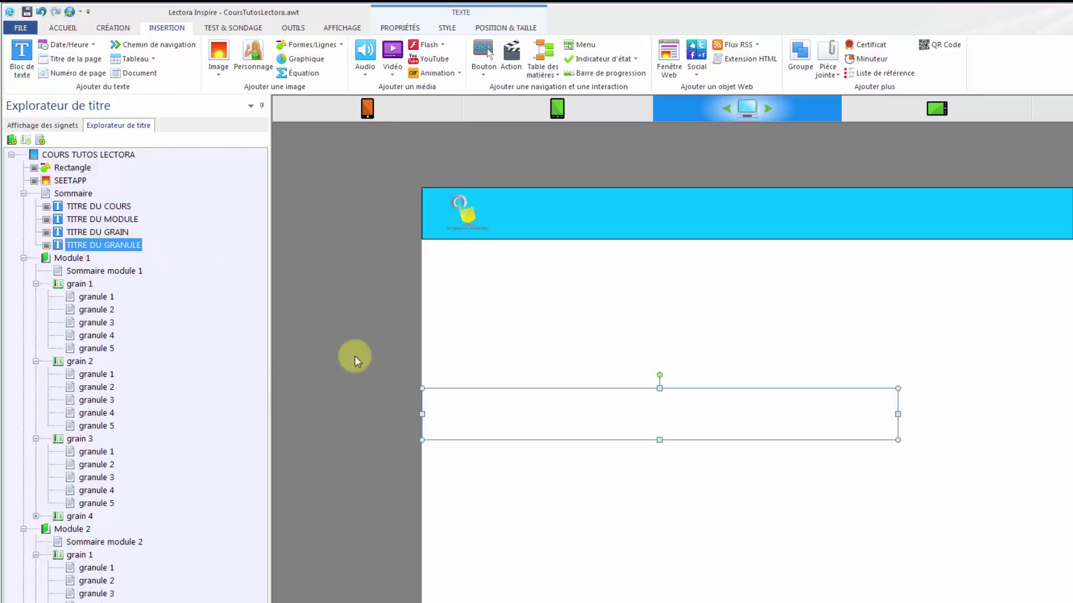
# Set the font size of the TITRE DU GRAIN text block to 28
pyautogui.click(63, 28)
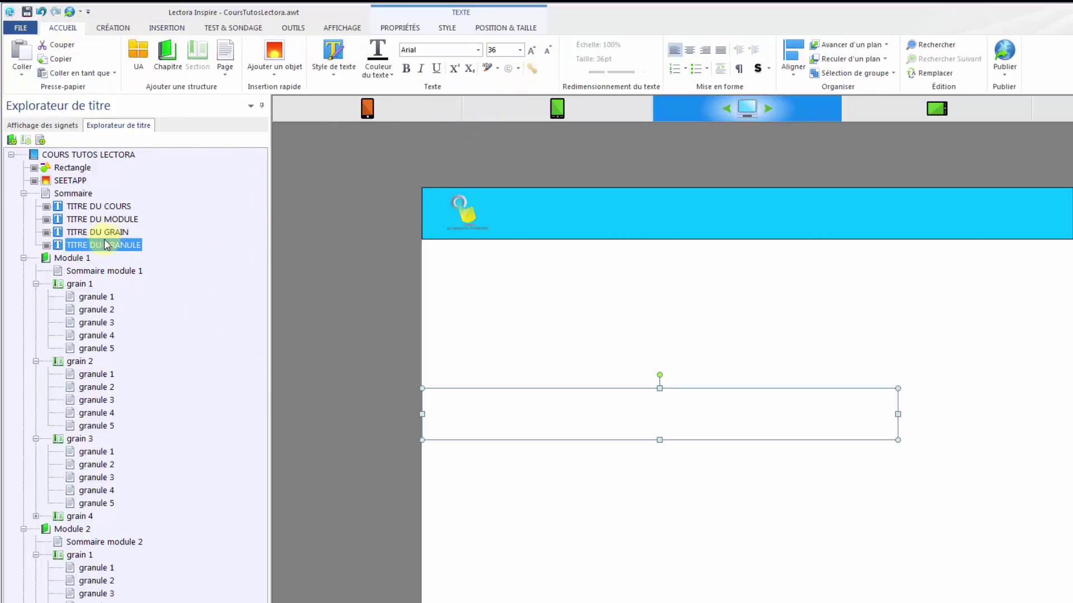
pyautogui.click(96, 234)
pyautogui.press('Up')
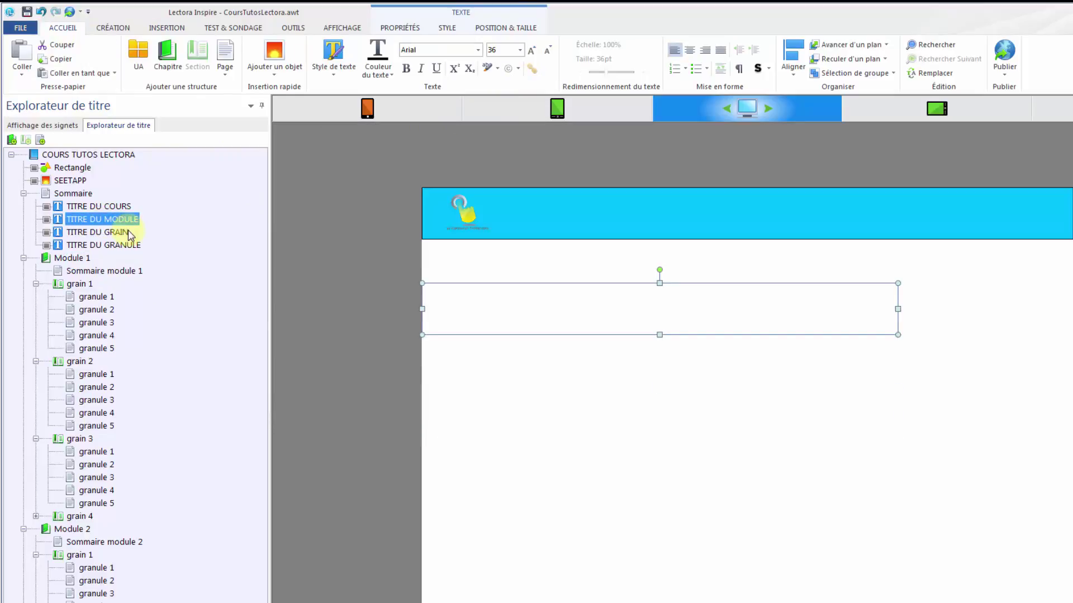
pyautogui.click(78, 232)
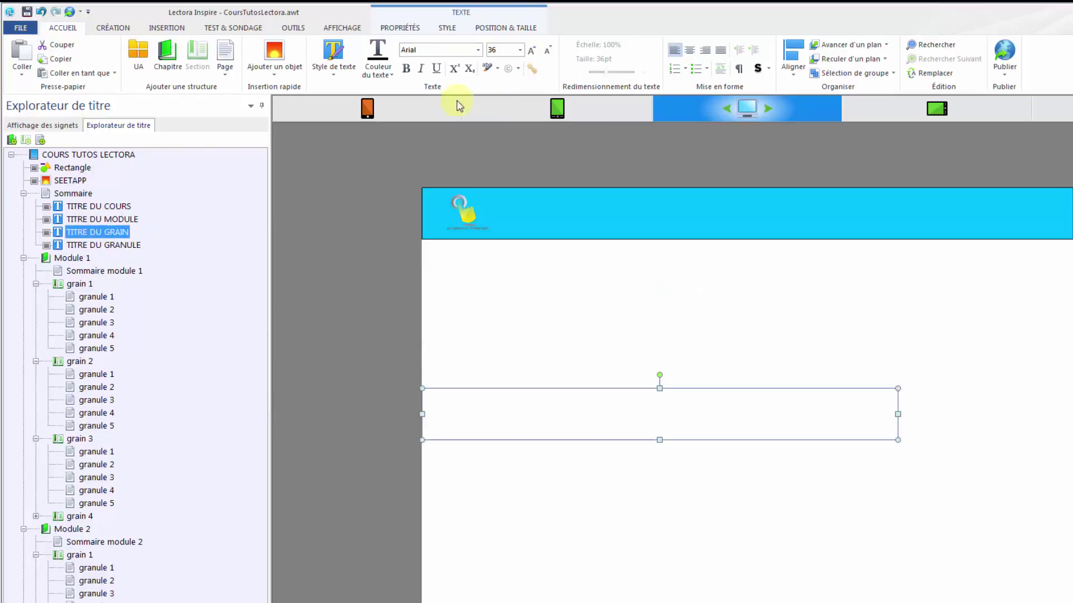
pyautogui.click(519, 50)
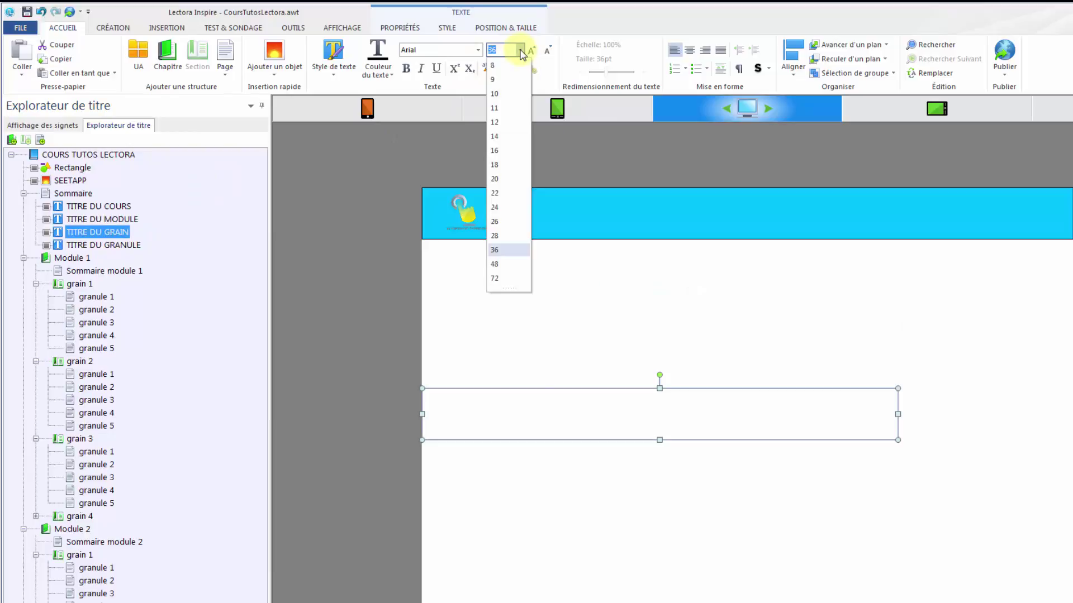
pyautogui.click(506, 235)
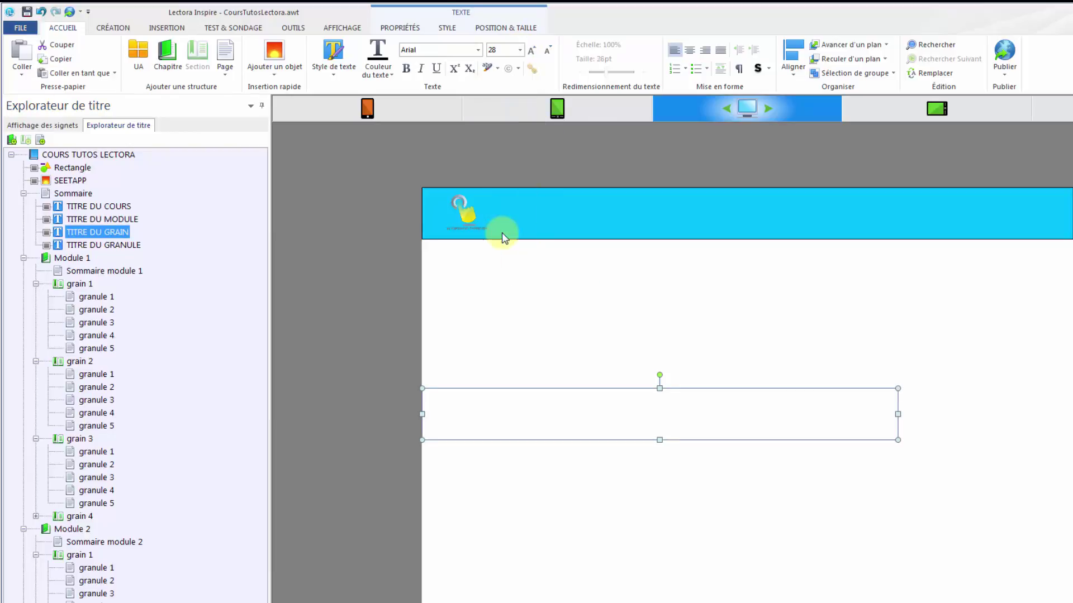
# Set the font size of the TITRE DU GRANULE text block to 24
pyautogui.click(106, 244)
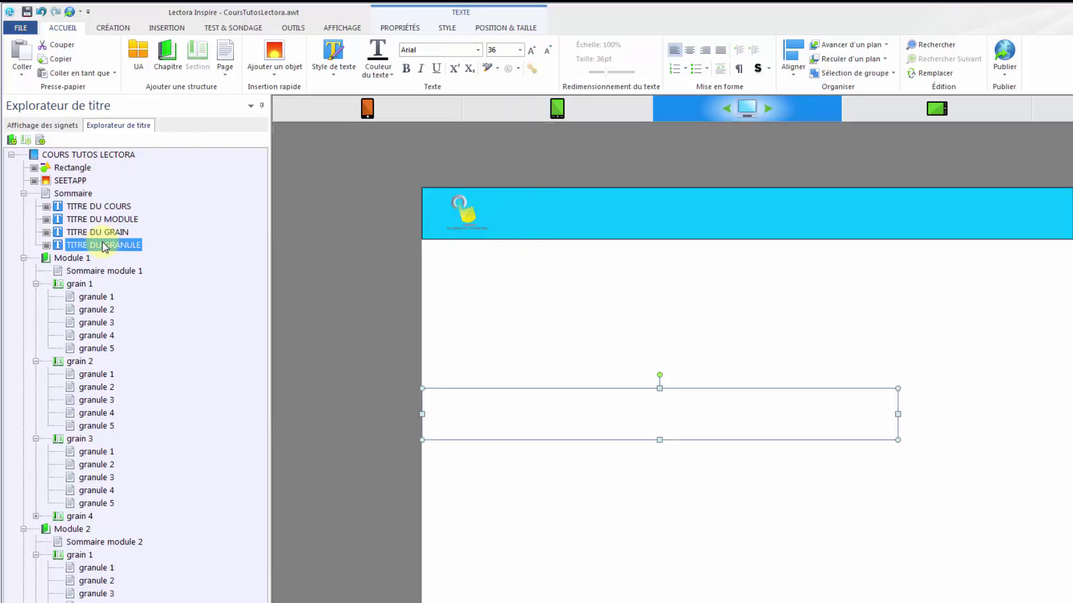
pyautogui.click(520, 49)
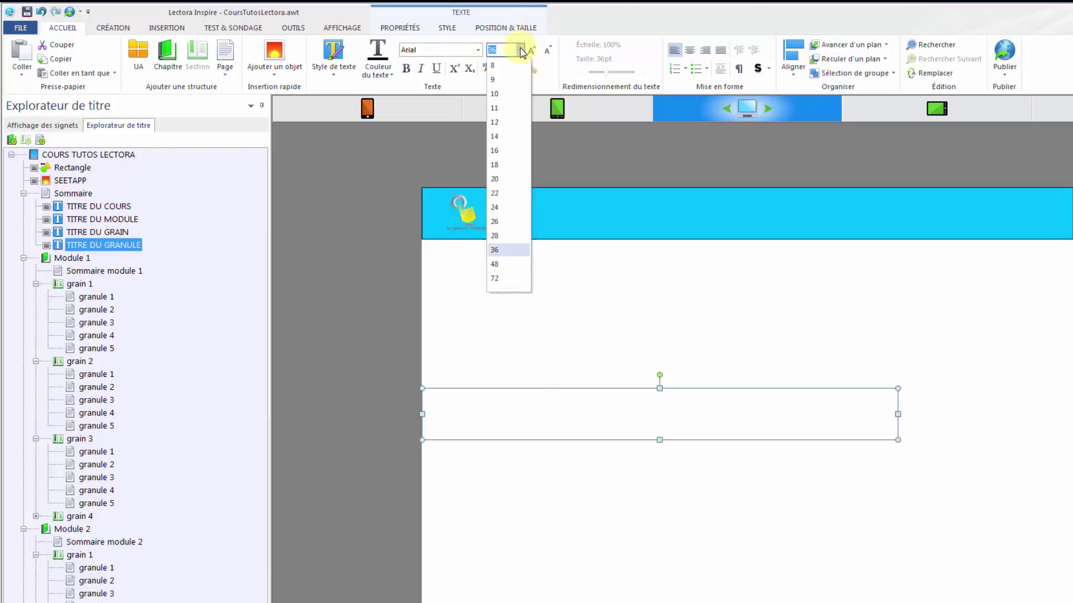
pyautogui.click(498, 208)
pyautogui.click(383, 307)
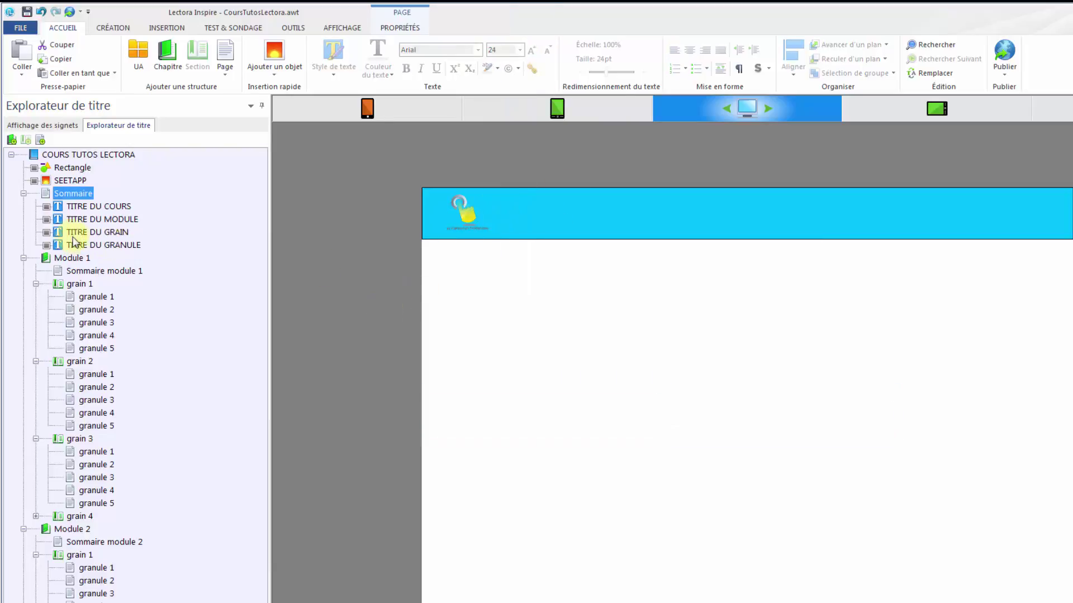
# Check the four title text blocks one by one, and collapse Module 1 and Module 2 in the title tree
pyautogui.click(78, 207)
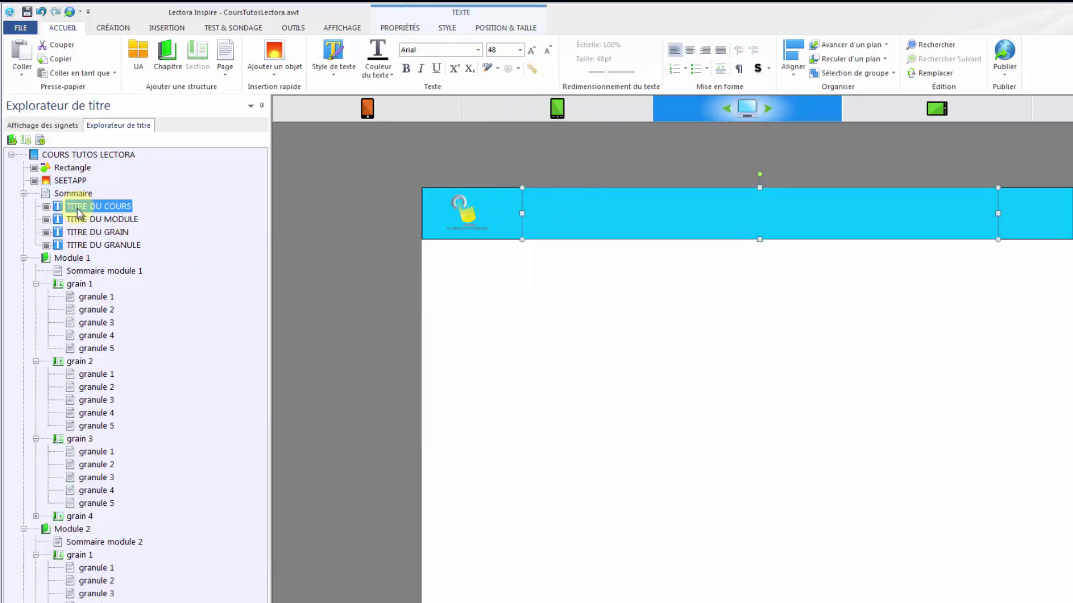
pyautogui.click(81, 220)
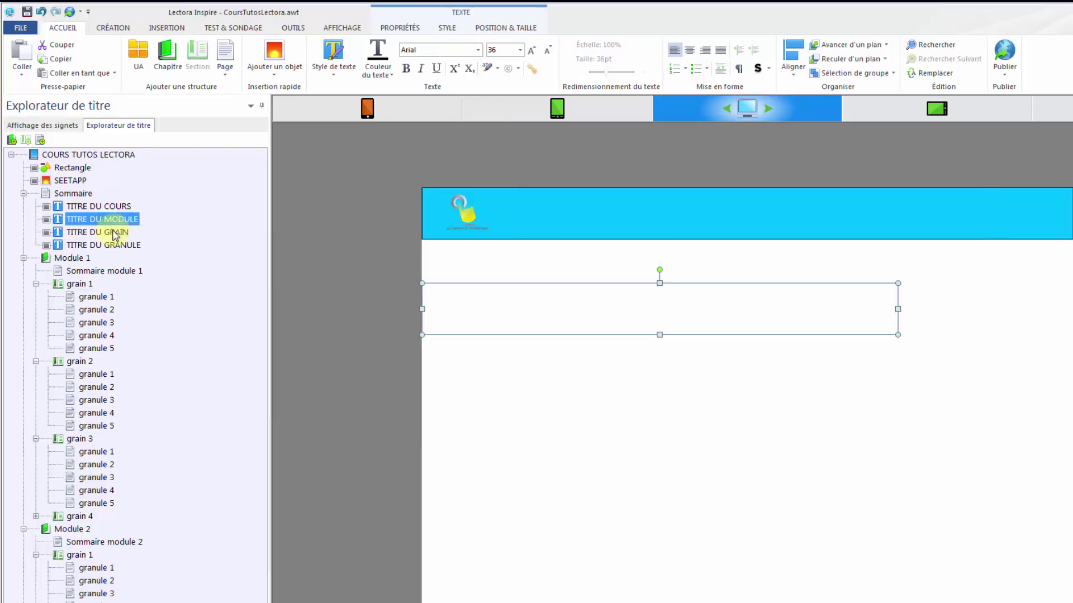
pyautogui.click(114, 234)
pyautogui.click(127, 248)
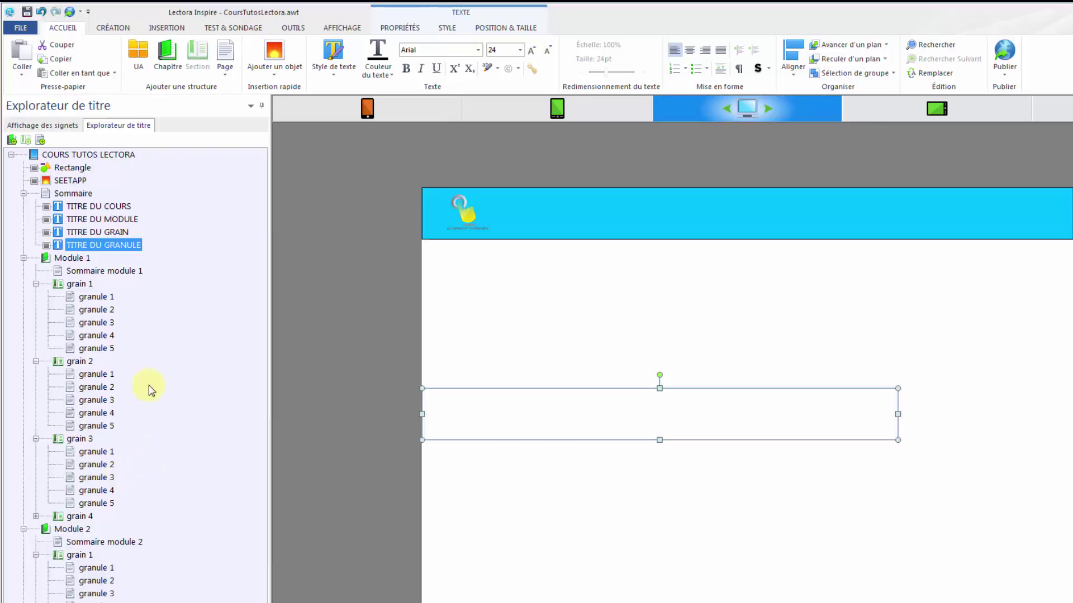
pyautogui.click(23, 258)
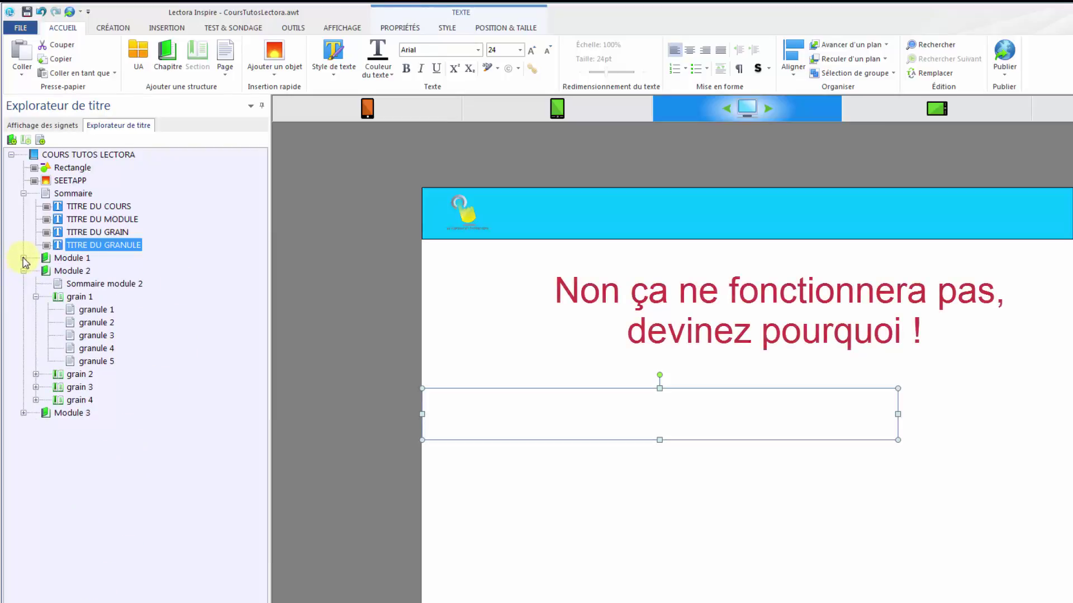
pyautogui.click(24, 271)
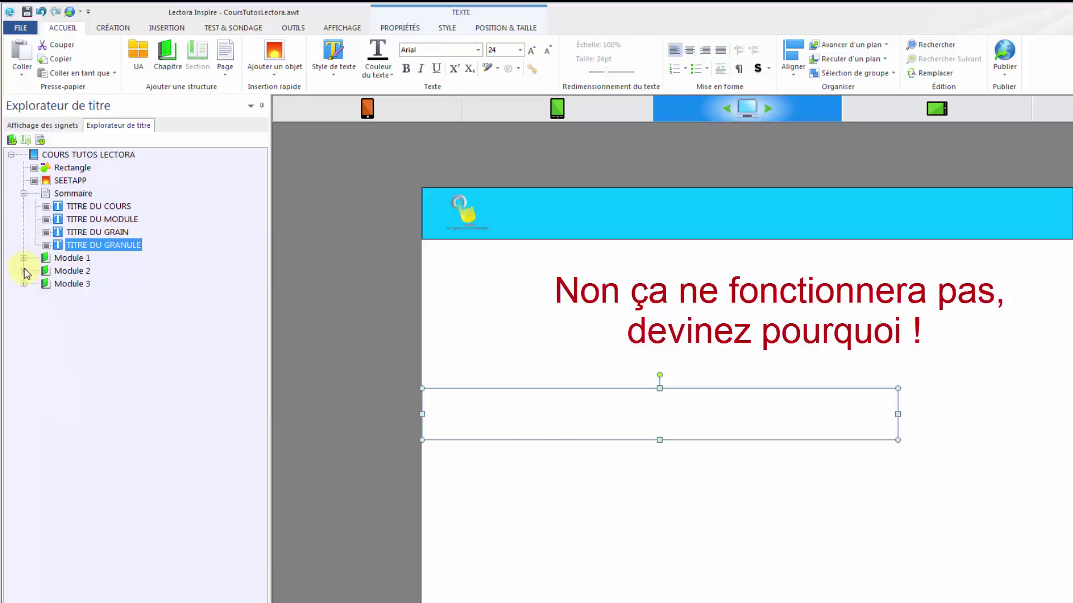
pyautogui.press('Home')
# Add an action to the TITRE DU COURS text block with Affichage de la page as its trigger
pyautogui.click(60, 208)
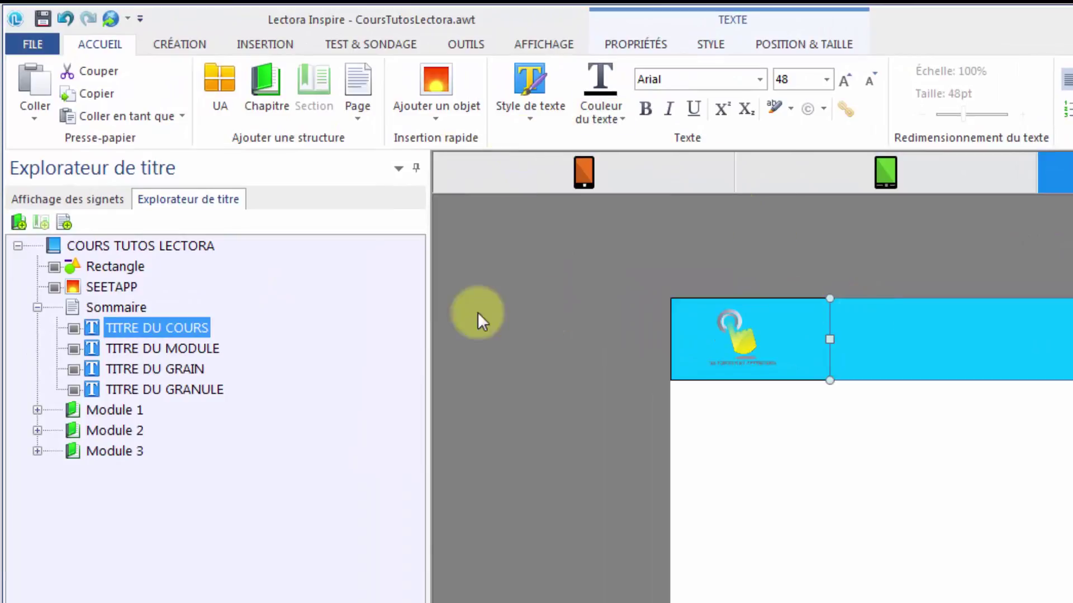
pyautogui.click(245, 46)
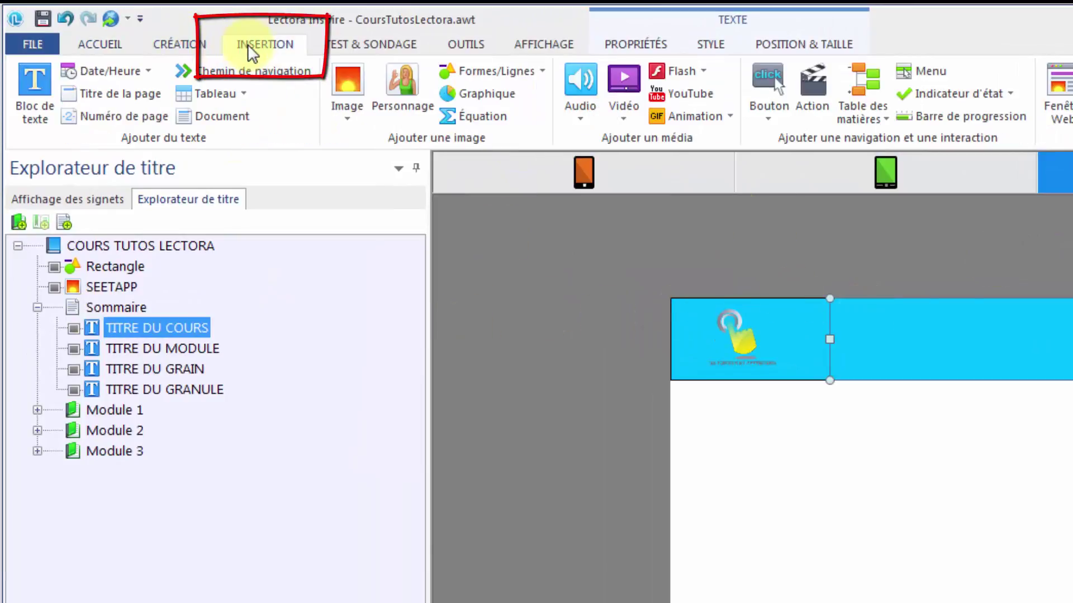
pyautogui.click(816, 79)
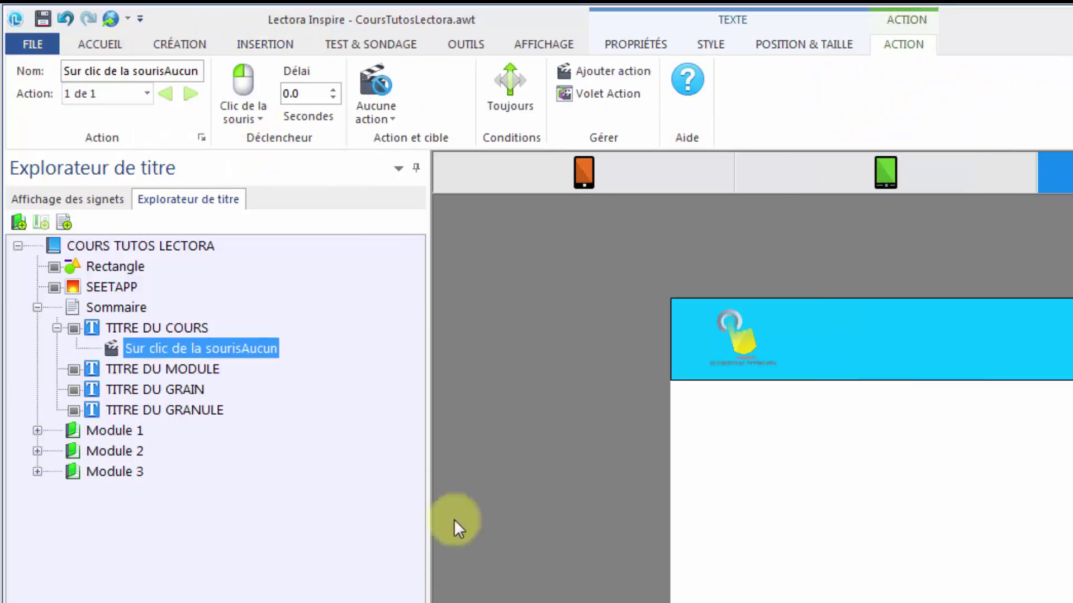
pyautogui.click(235, 75)
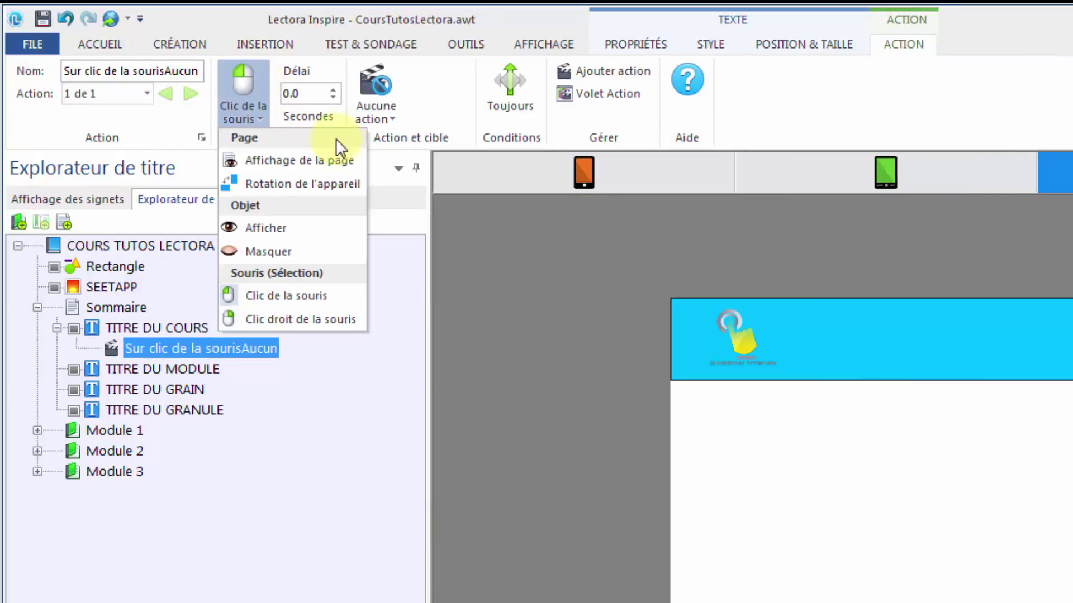
pyautogui.click(283, 161)
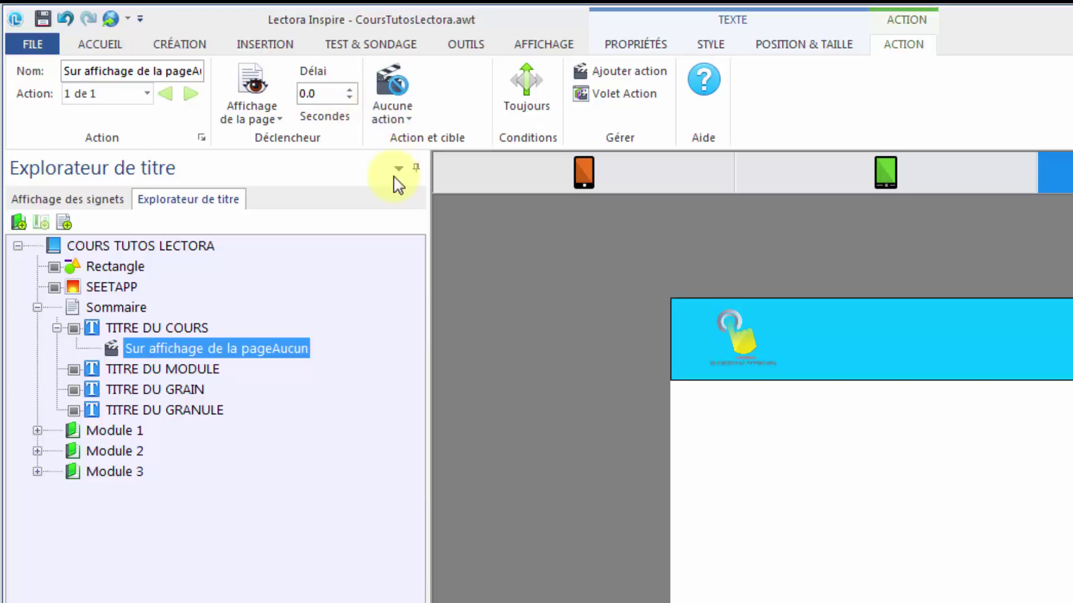
# Set the TITRE DU COURS action to Modifier un contenu with TITRE DU COURS as the target
pyautogui.click(392, 92)
pyautogui.click(417, 390)
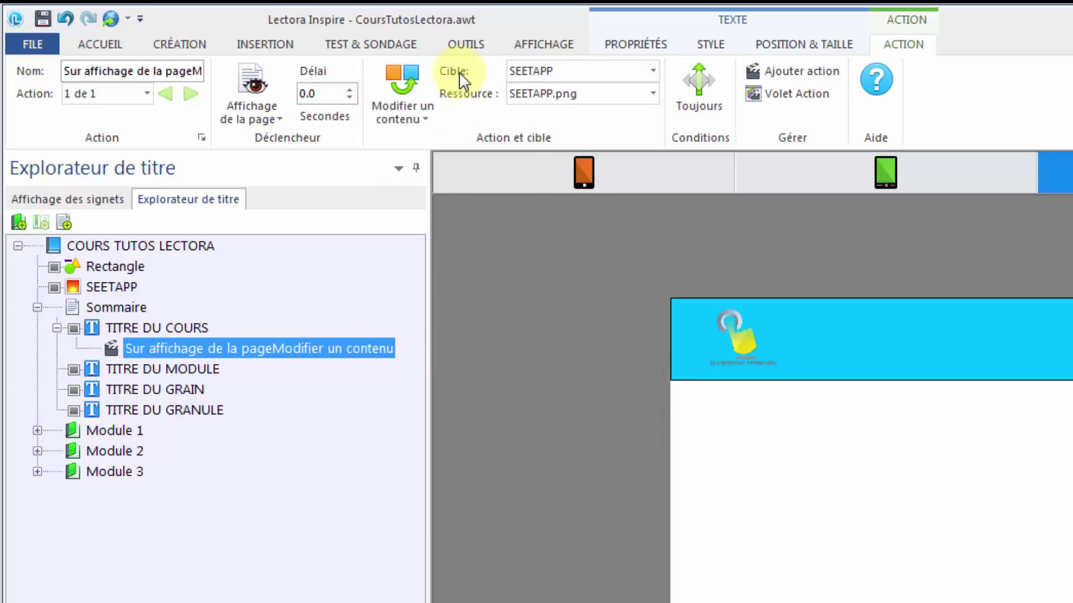
pyautogui.click(653, 71)
pyautogui.click(632, 144)
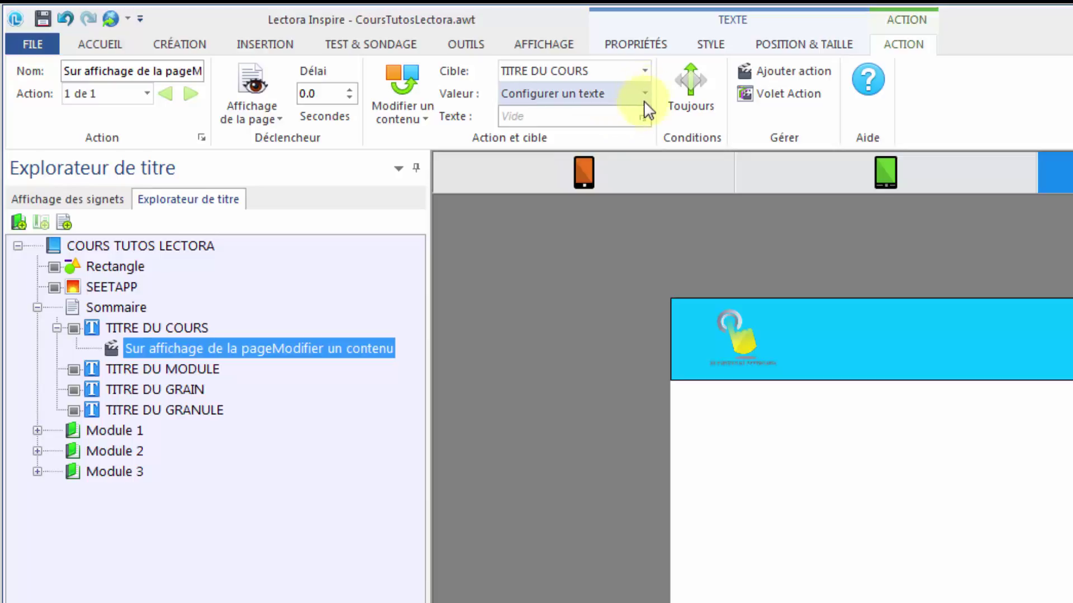
pyautogui.click(596, 116)
pyautogui.write('b')
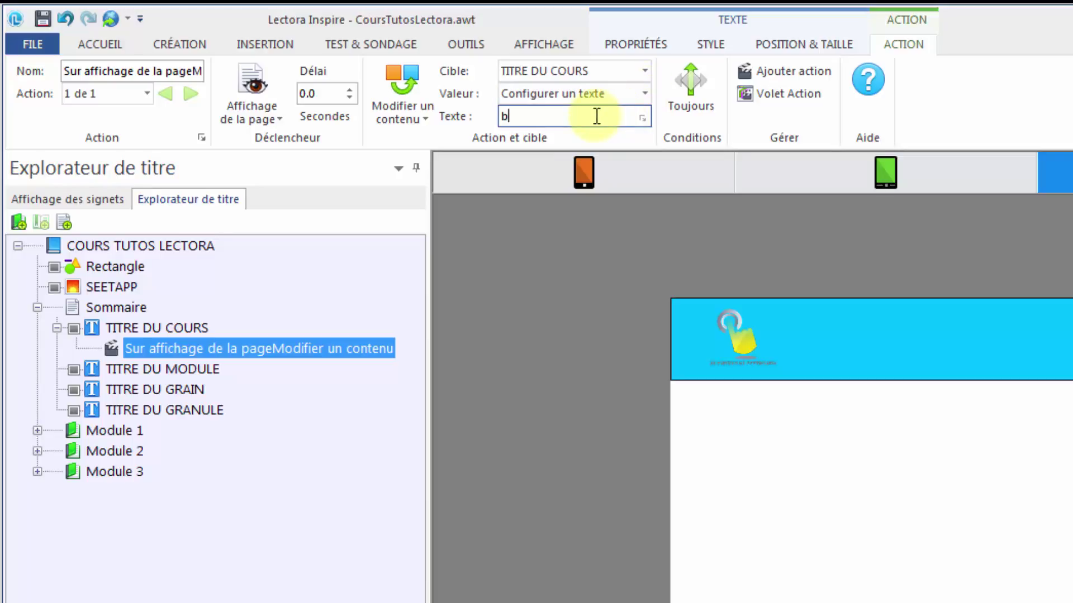
pyautogui.write('jkbjbjk')
pyautogui.press('BackSpace')
pyautogui.press('BackSpace')
pyautogui.press('BackSpace')
pyautogui.press('BackSpace')
pyautogui.press('BackSpace')
pyautogui.press('BackSpace')
pyautogui.press('BackSpace')
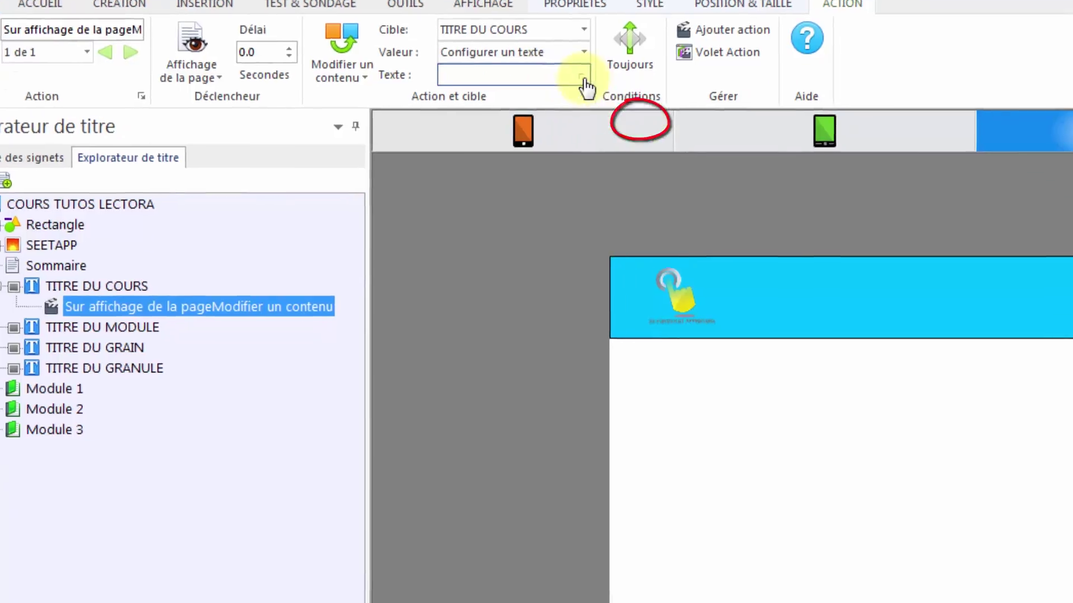
# Insert the CurrentTitleName variable as the text of the TITRE DU COURS content-change action
pyautogui.click(644, 118)
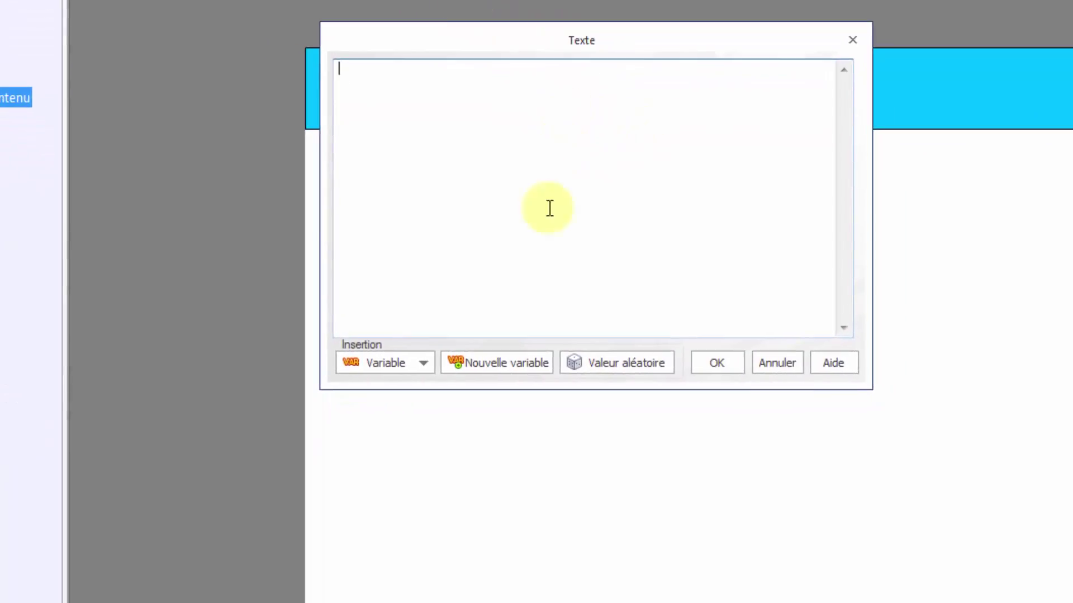
pyautogui.click(455, 129)
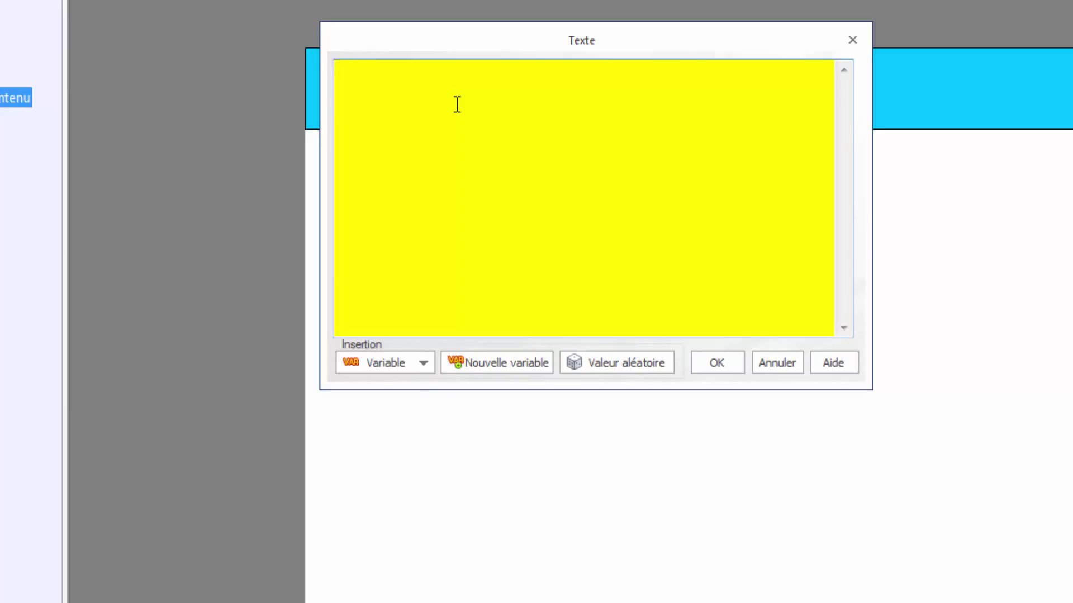
pyautogui.click(423, 364)
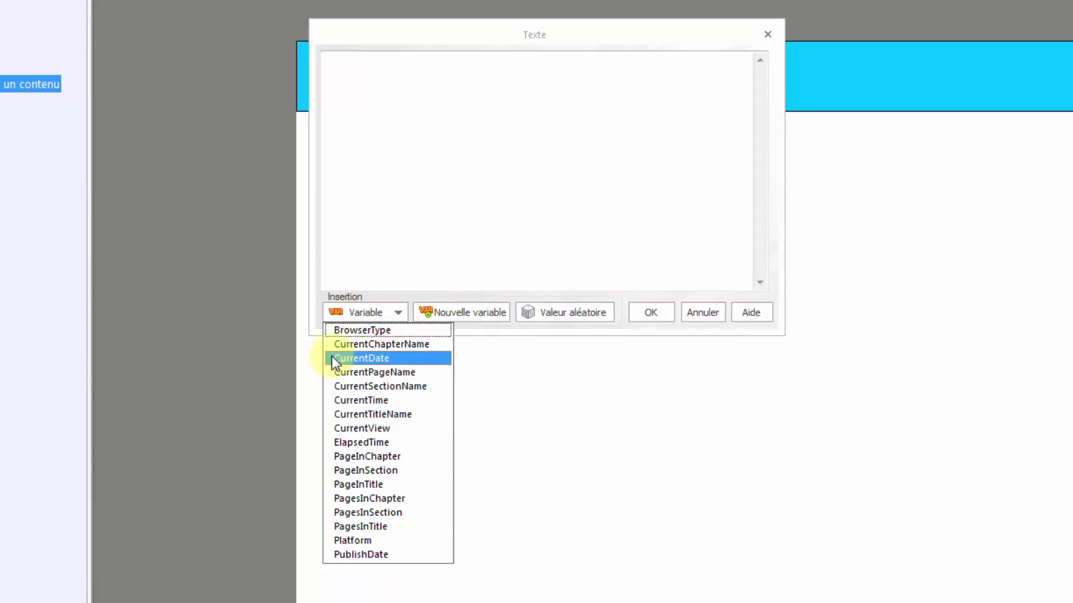
pyautogui.click(401, 415)
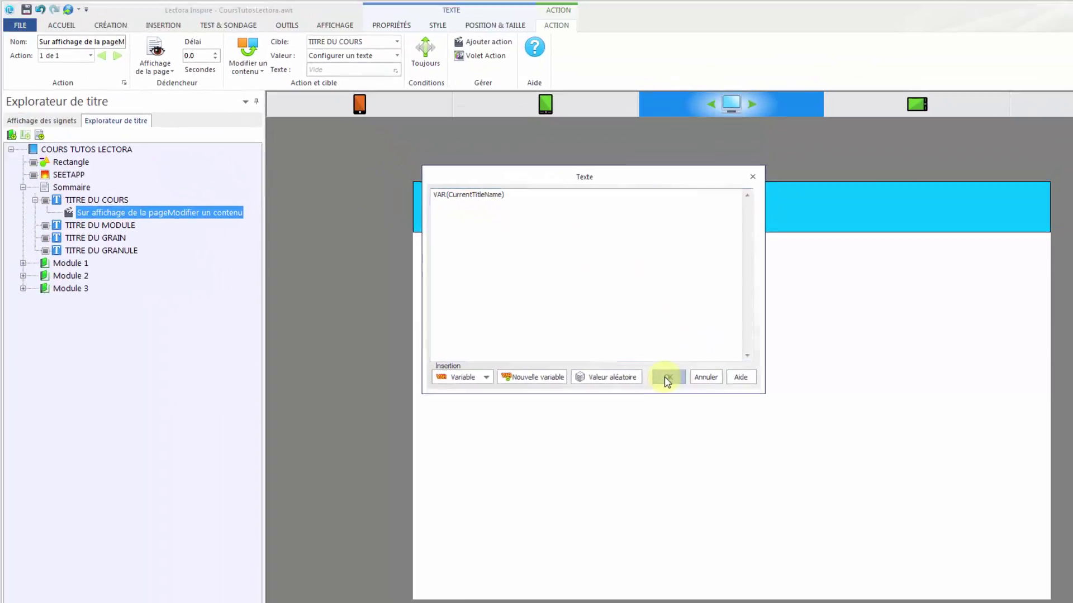
pyautogui.click(666, 380)
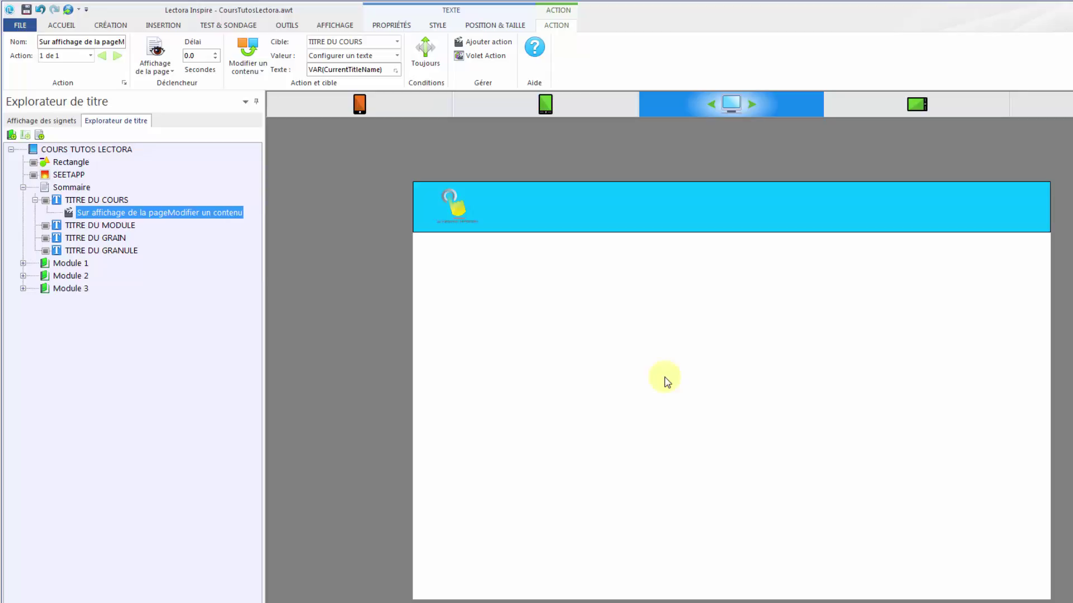
# Add an action to the TITRE DU MODULE text block with Affichage de la page as its trigger
pyautogui.click(60, 226)
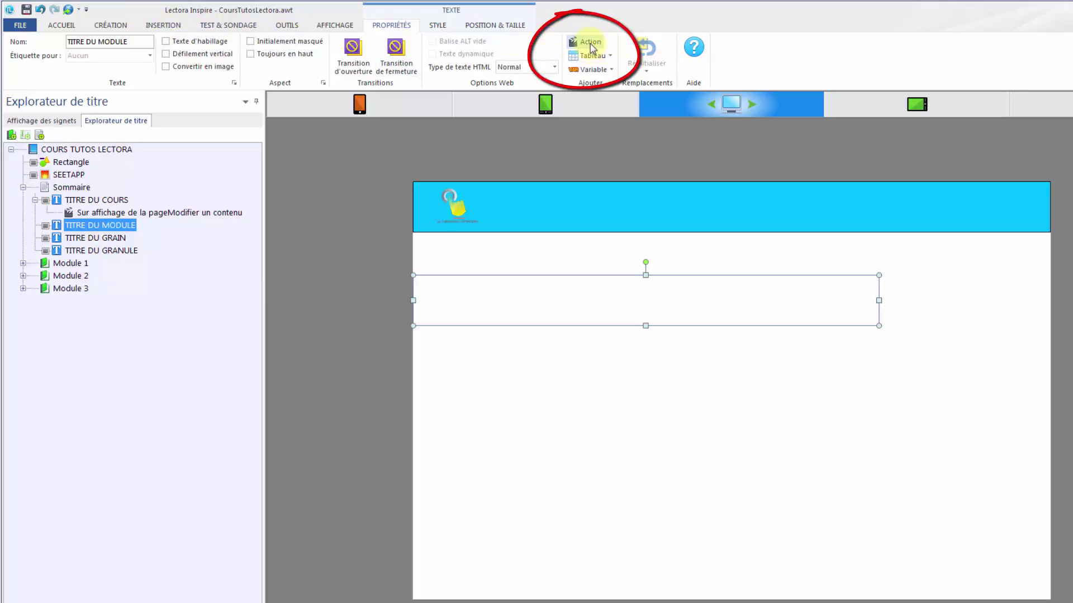
pyautogui.click(590, 42)
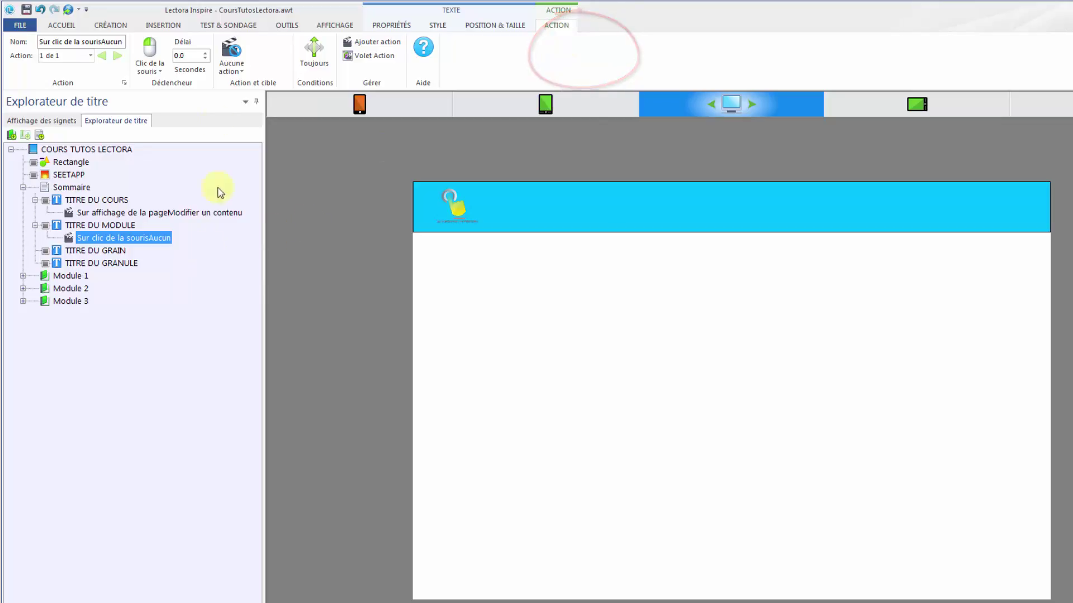
pyautogui.click(149, 53)
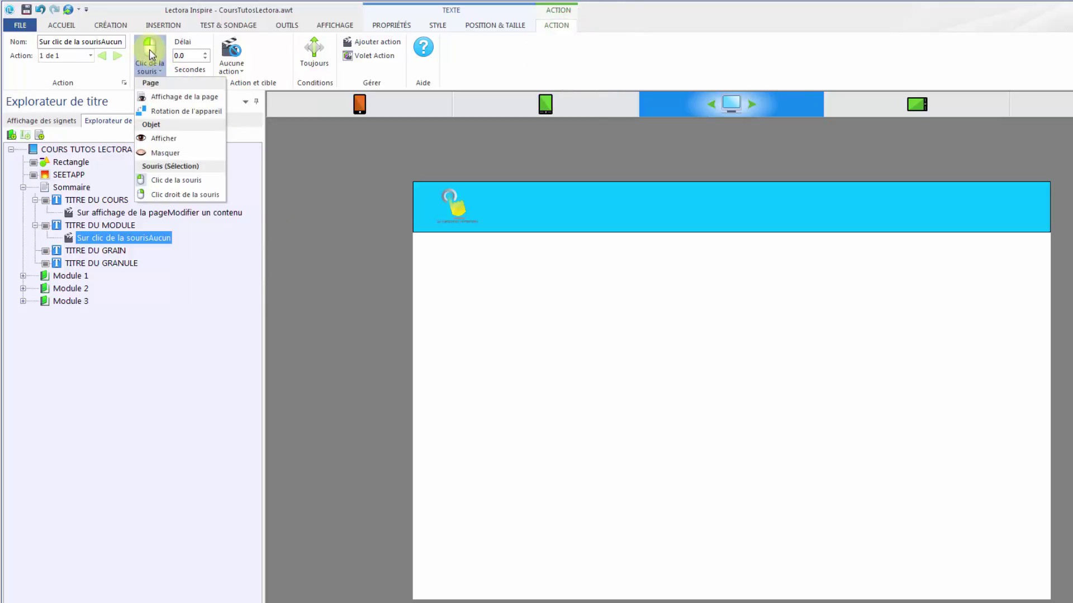
pyautogui.click(178, 96)
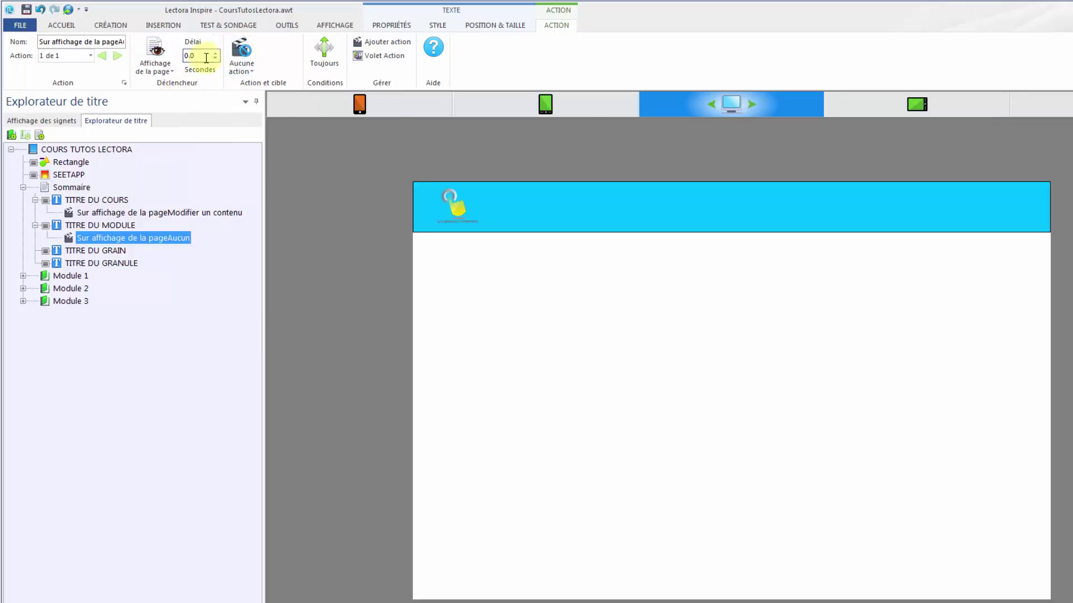
# Set the TITRE DU MODULE action to Modifier un contenu with TITRE DU MODULE as the target
pyautogui.click(242, 56)
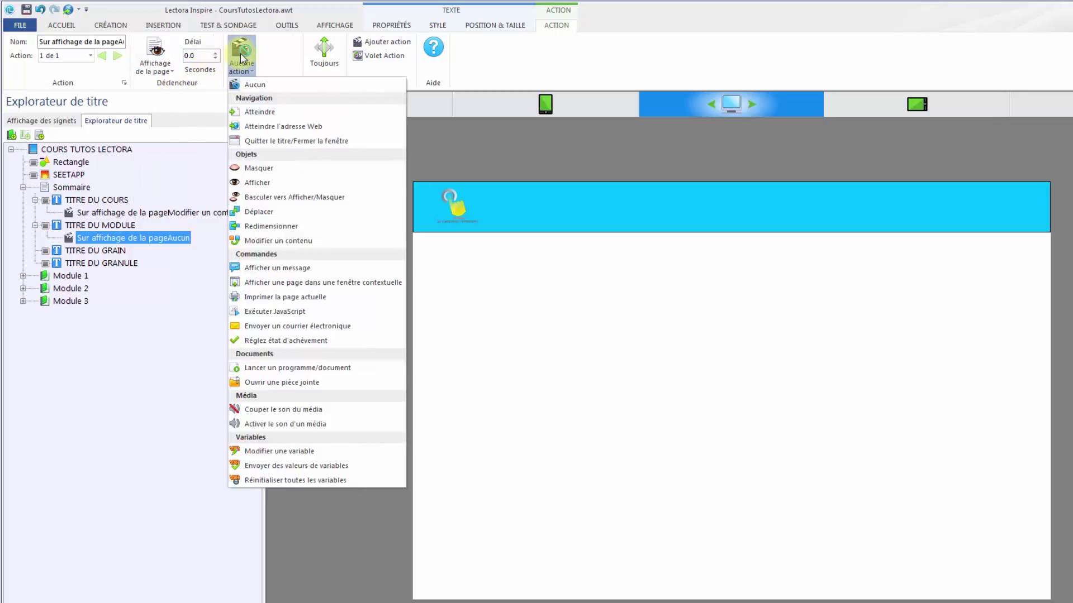
pyautogui.click(273, 241)
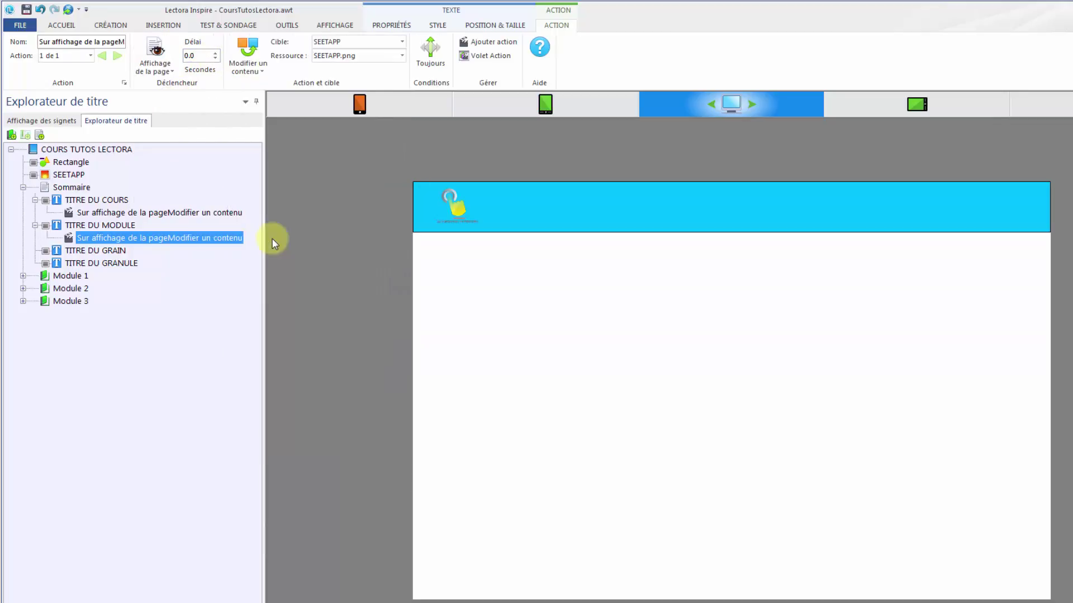
pyautogui.click(401, 45)
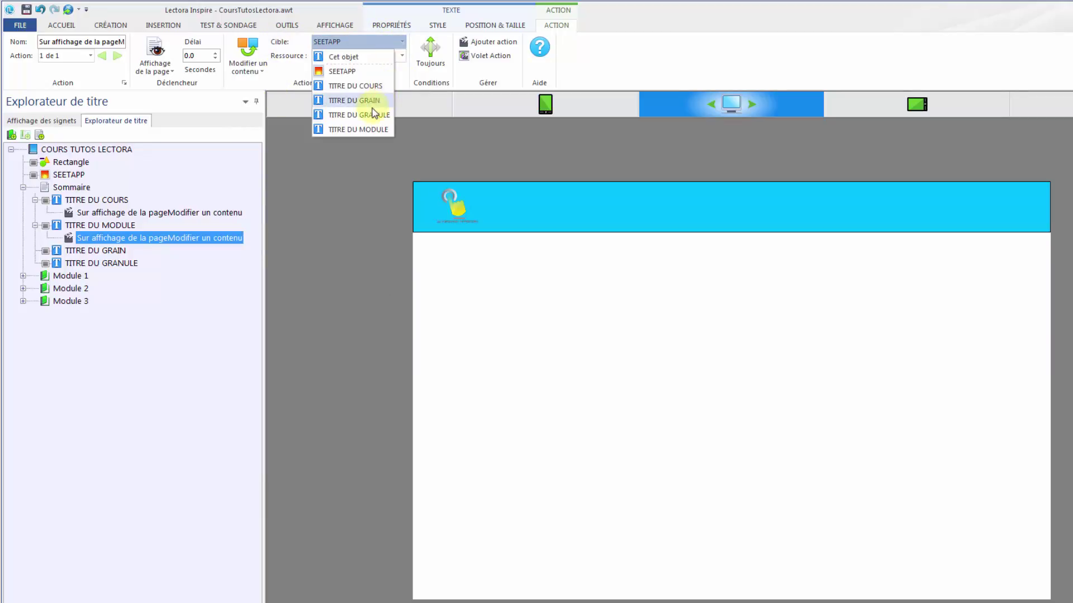
pyautogui.click(365, 128)
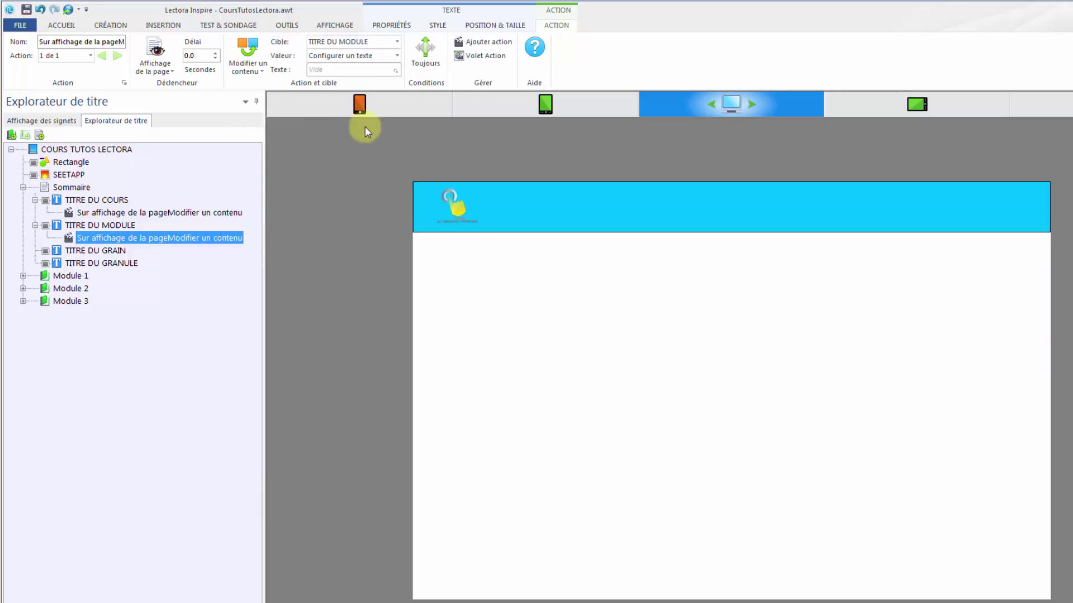
# Insert the CurrentChapterName variable as the text of the TITRE DU MODULE content-change action
pyautogui.click(397, 72)
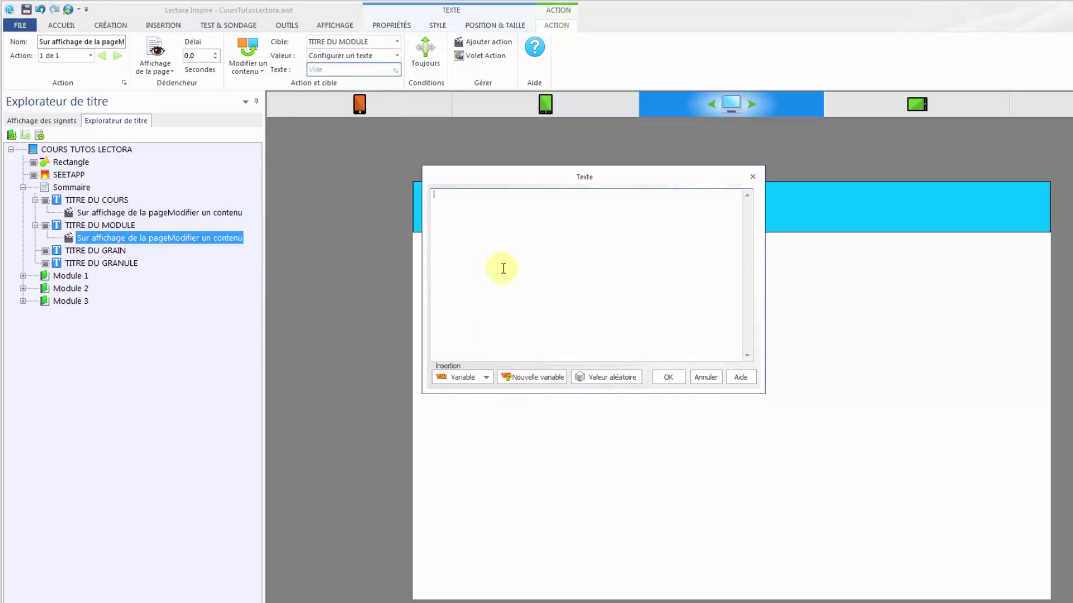
pyautogui.click(486, 379)
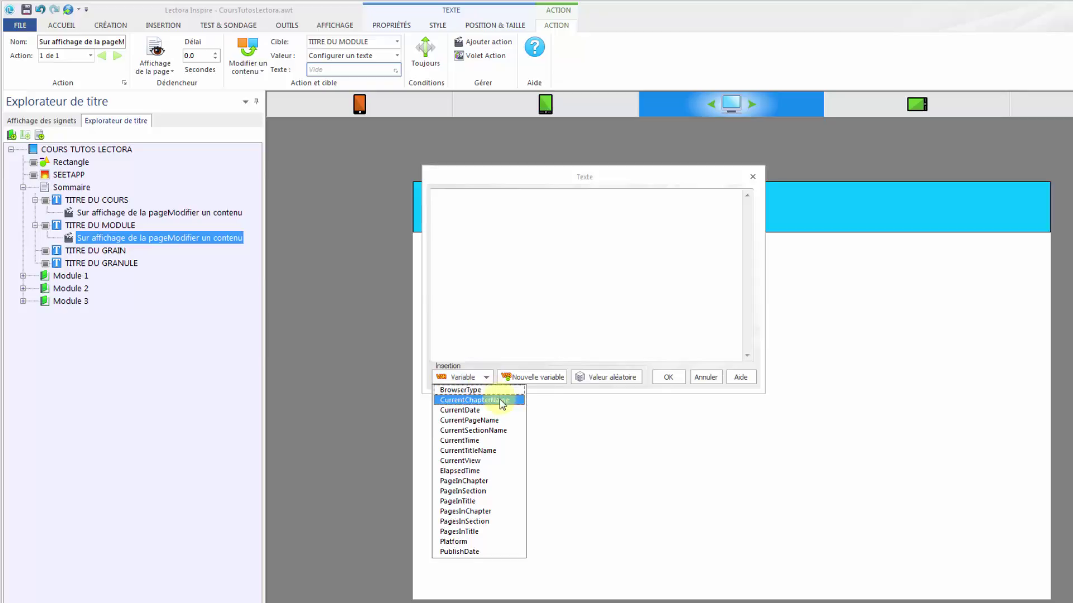
pyautogui.click(484, 400)
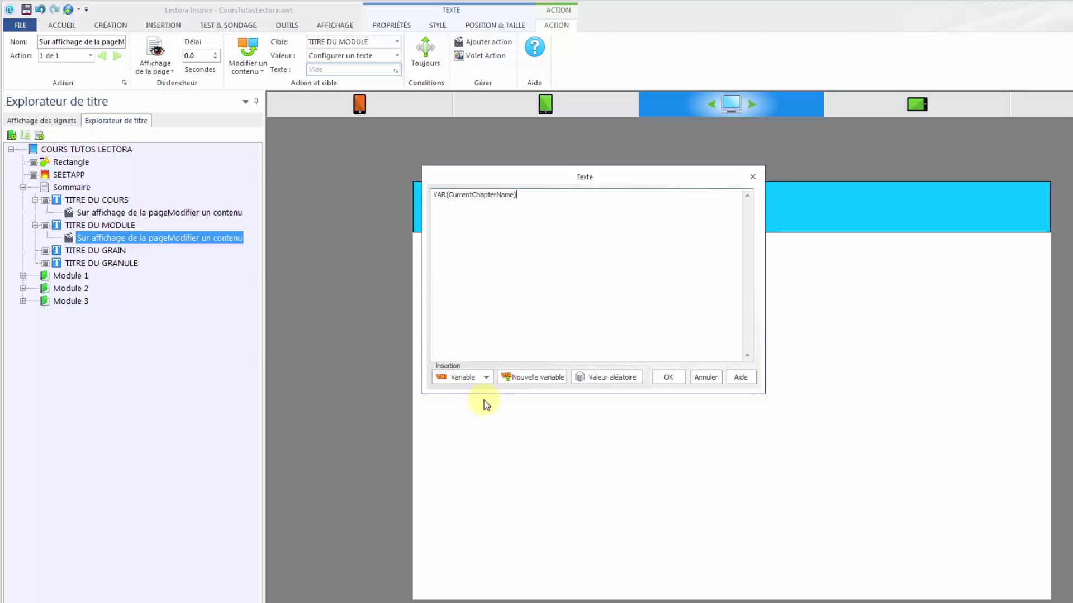
pyautogui.click(667, 377)
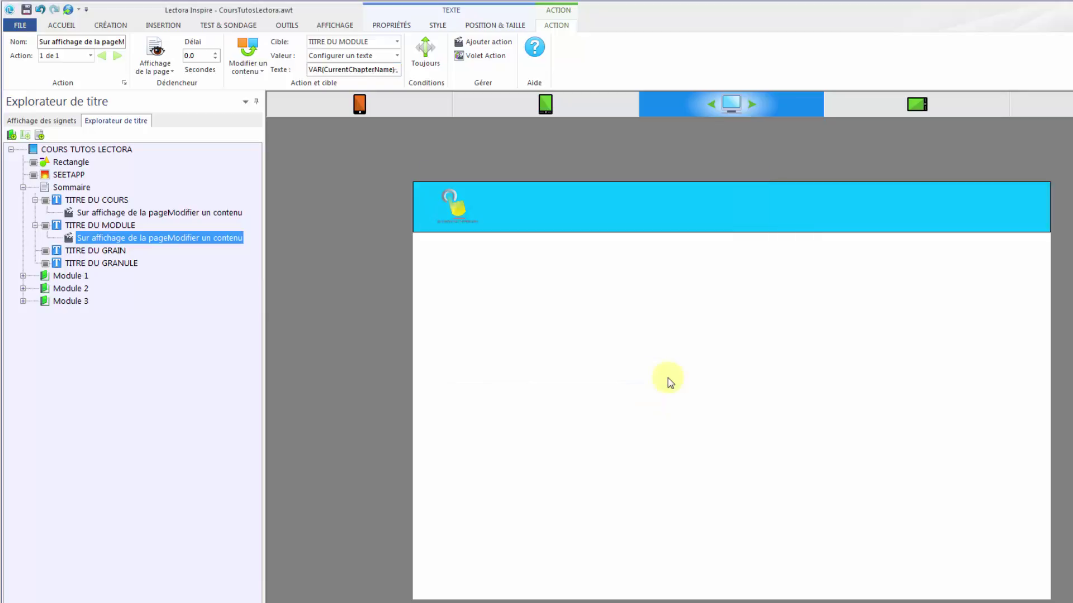
# Add an action to the TITRE DU GRAIN text block with Affichage de la page as its trigger
pyautogui.click(61, 253)
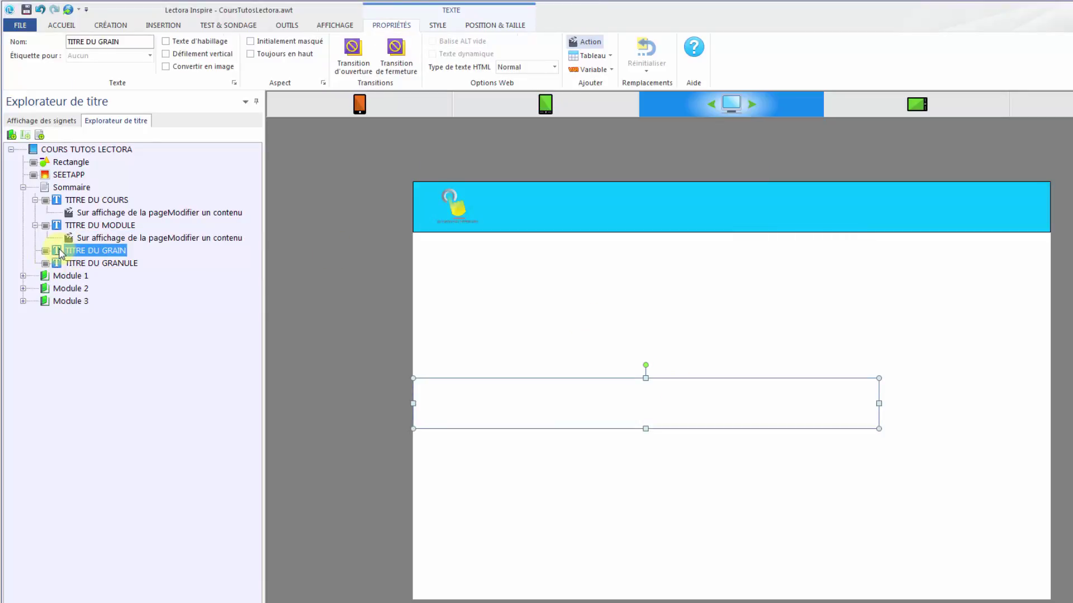
pyautogui.click(588, 40)
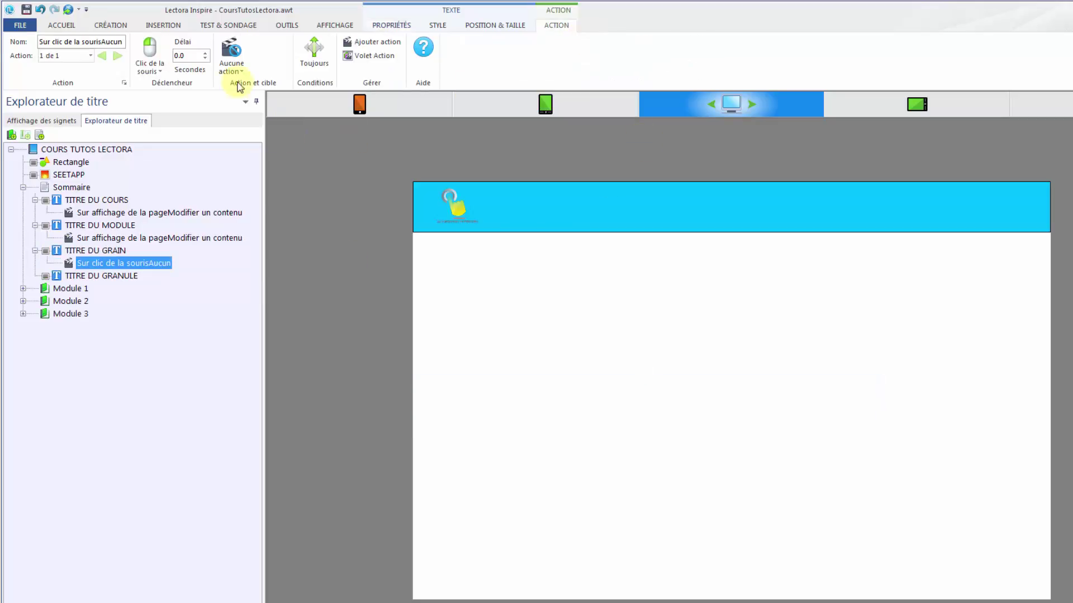
pyautogui.click(144, 56)
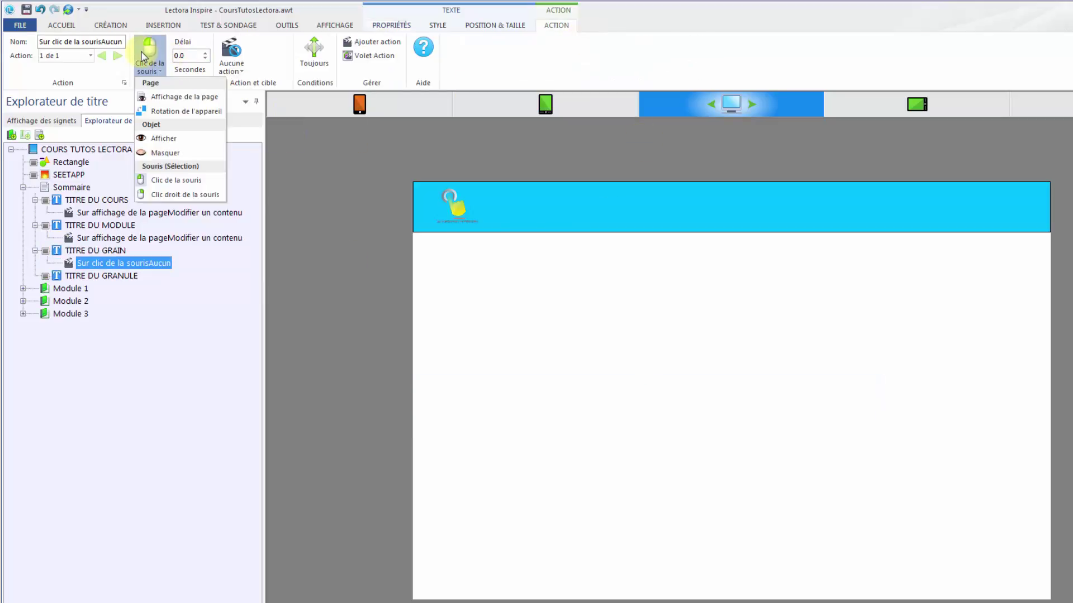
pyautogui.click(171, 97)
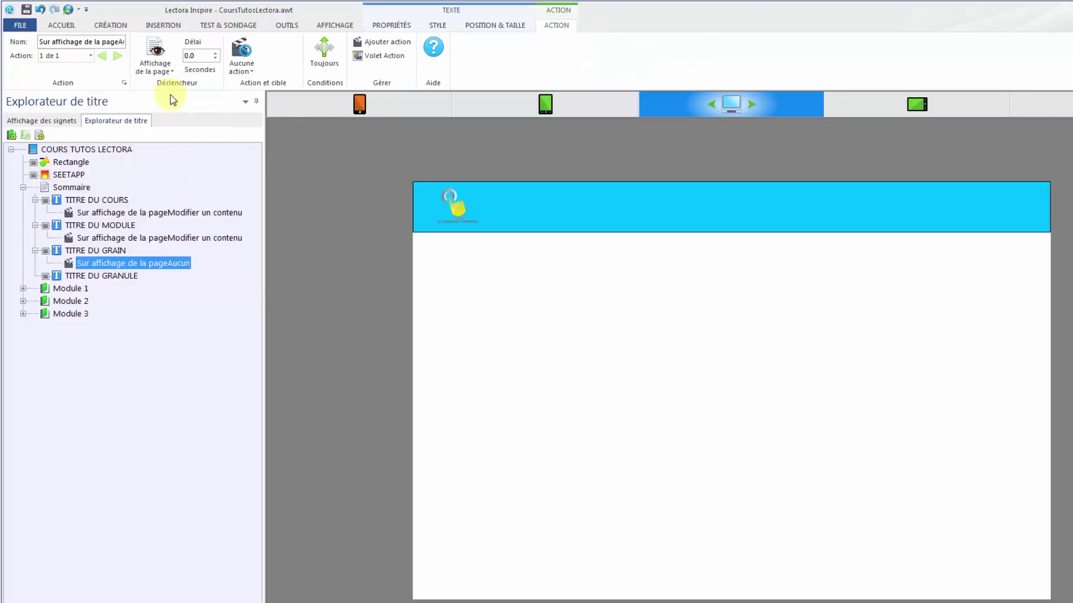
# Set the TITRE DU GRAIN action to Modifier un contenu with TITRE DU GRAIN as the target
pyautogui.click(246, 66)
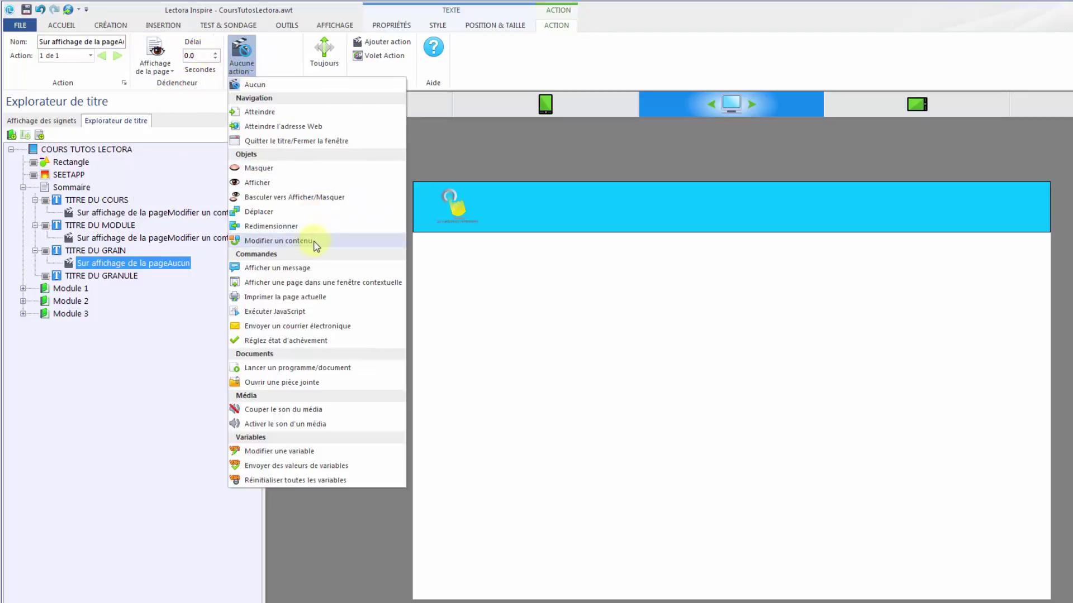
pyautogui.click(262, 243)
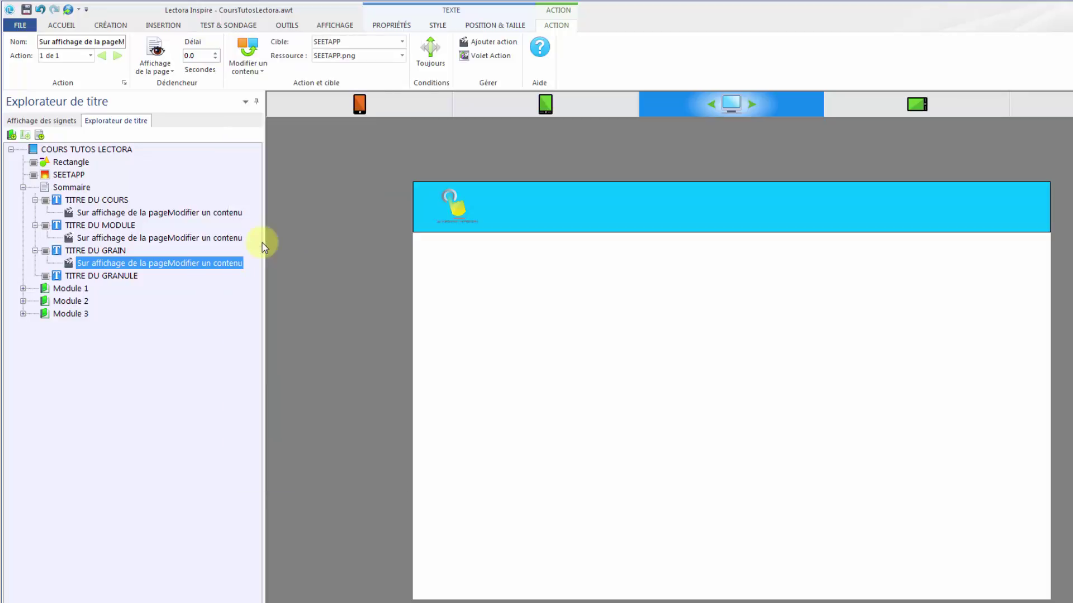
pyautogui.click(398, 42)
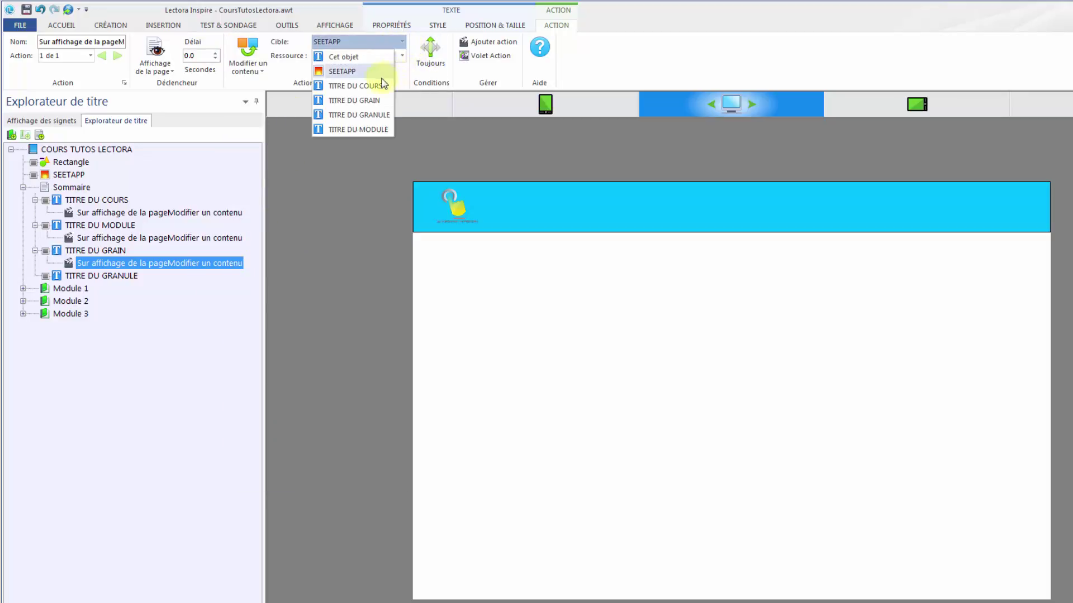
pyautogui.click(356, 102)
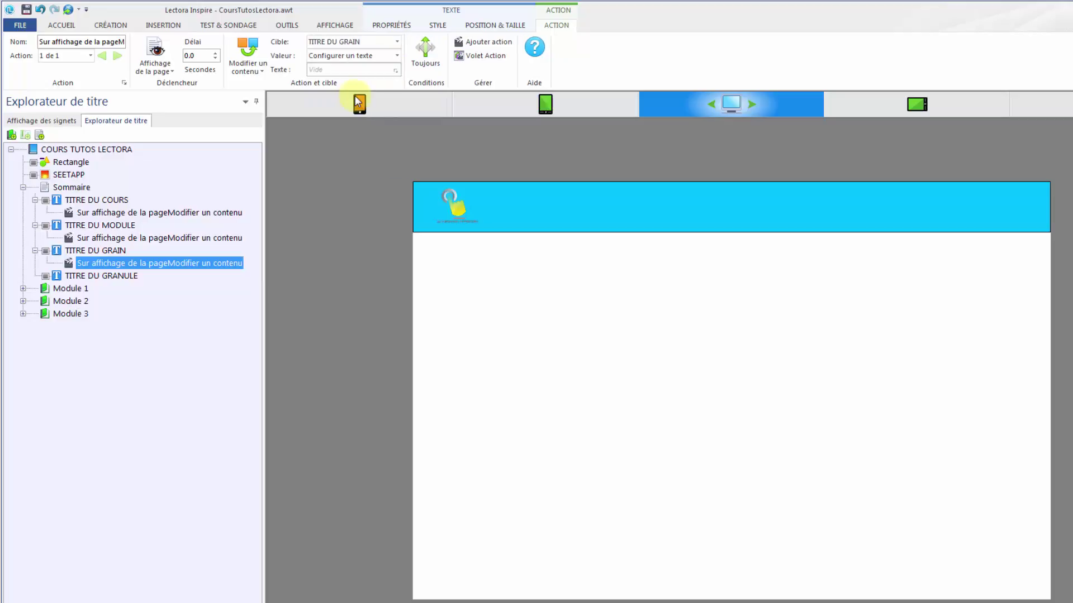
# Insert the CurrentSectionName variable as the text of the TITRE DU GRAIN content-change action
pyautogui.click(398, 77)
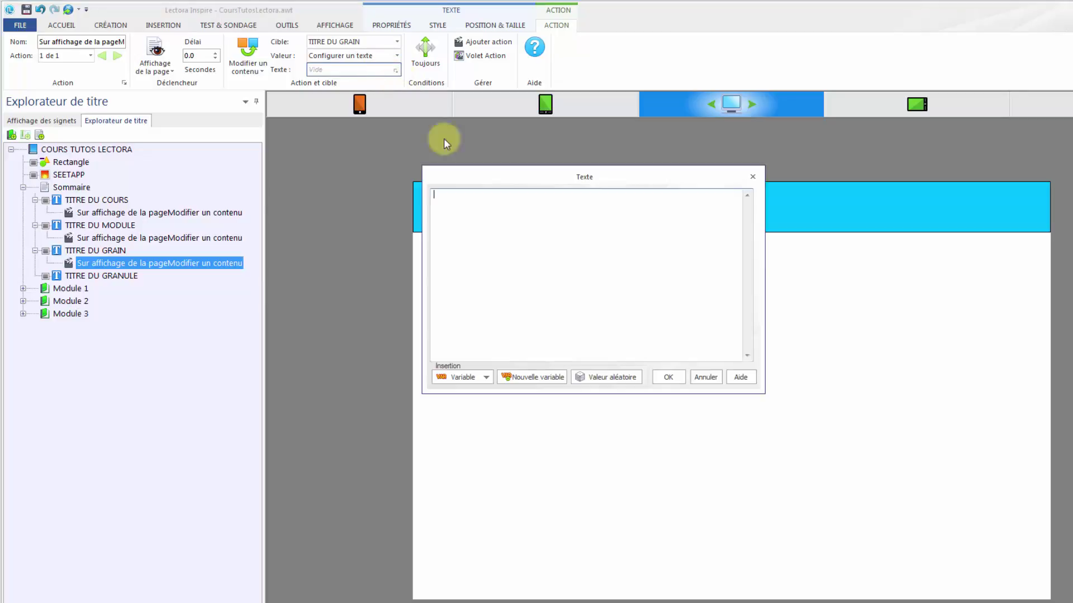
pyautogui.click(487, 380)
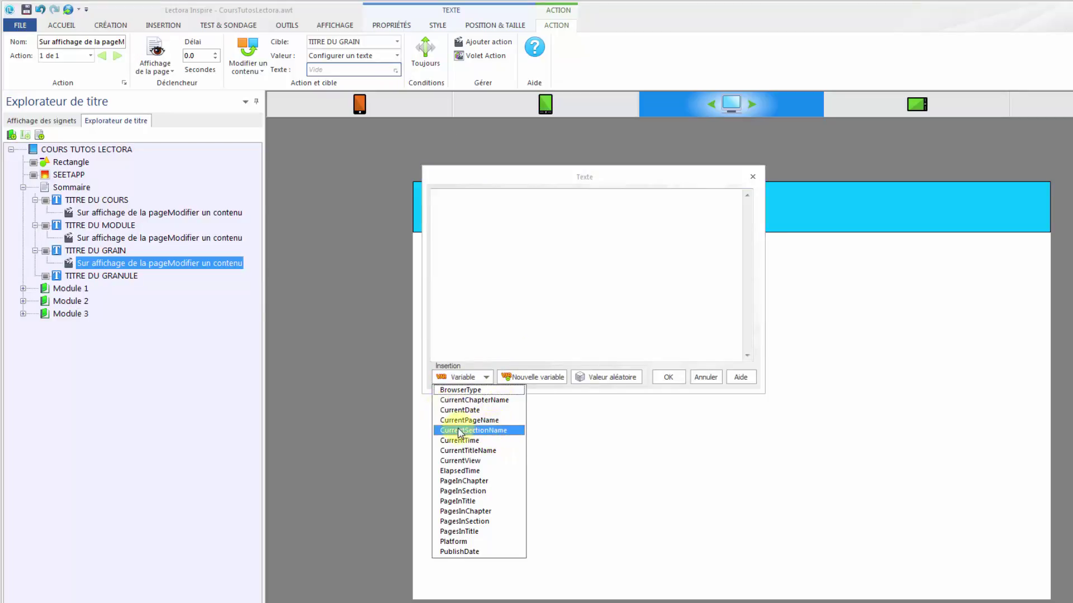
pyautogui.click(492, 432)
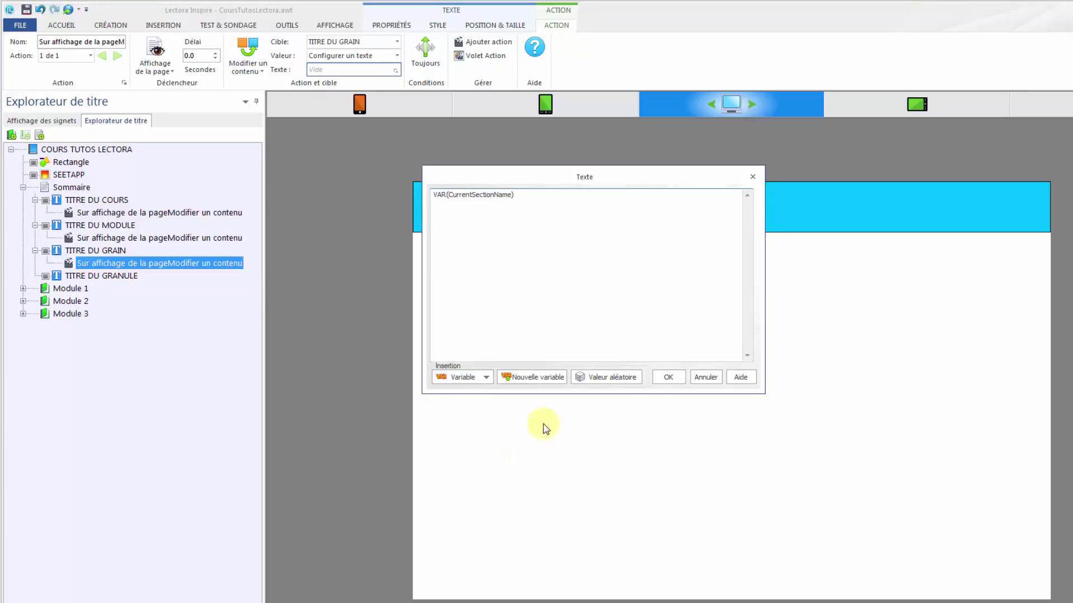
pyautogui.click(665, 379)
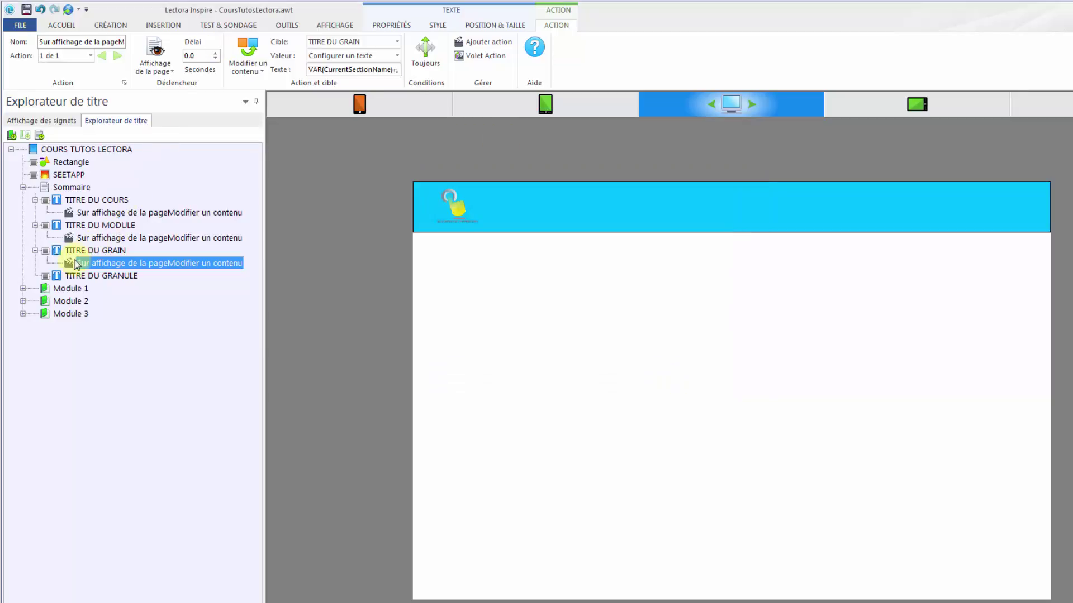
# Add an action to the TITRE DU GRANULE text block with Affichage de la page as its trigger
pyautogui.click(56, 278)
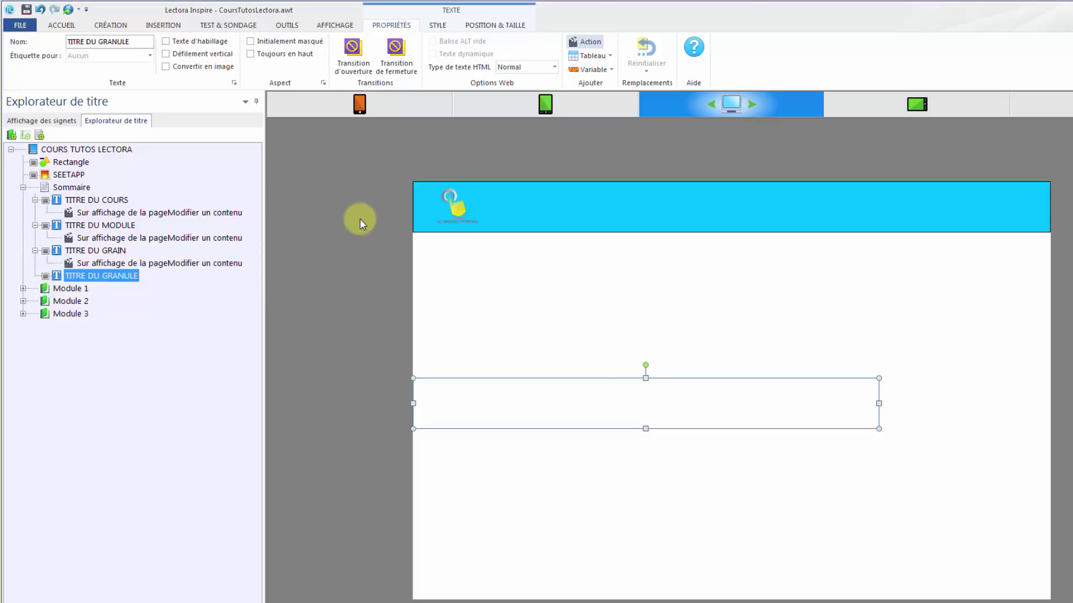
pyautogui.click(587, 42)
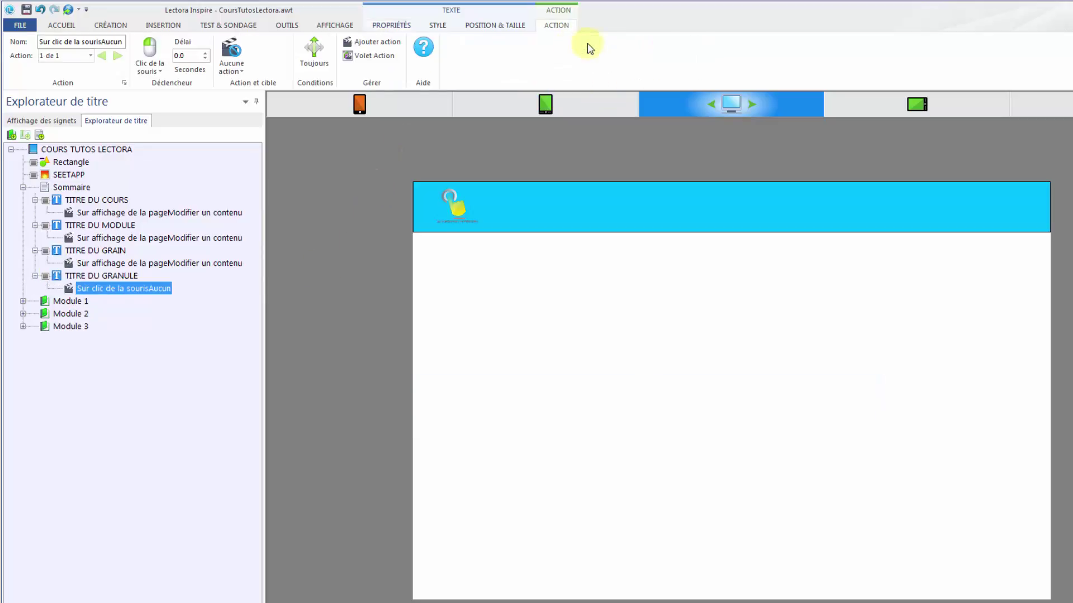
pyautogui.click(152, 53)
pyautogui.click(182, 98)
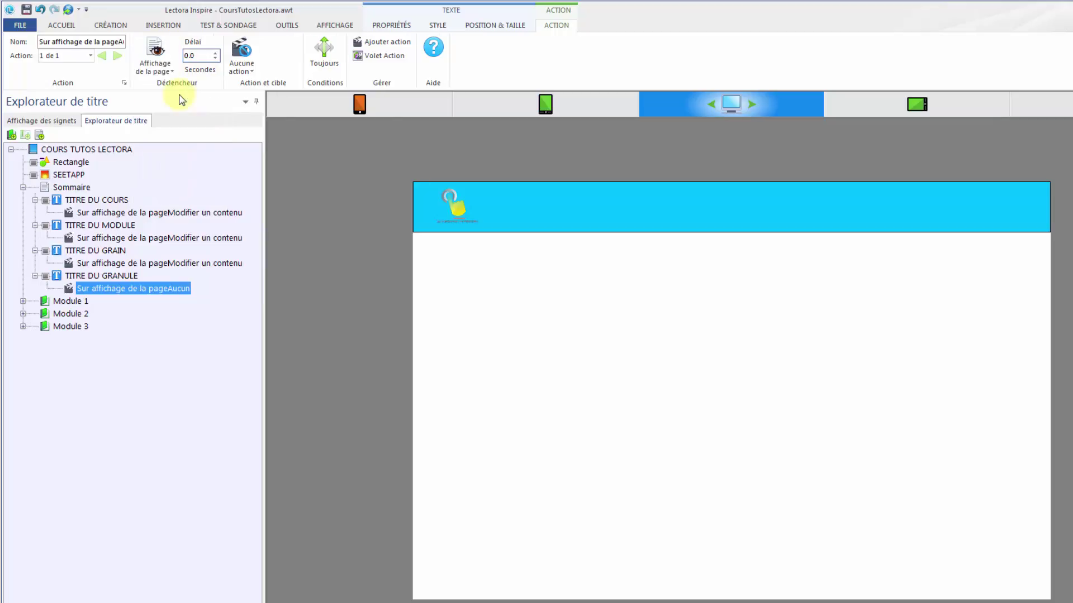
# Set the TITRE DU GRANULE action to Modifier un contenu with TITRE DU GRANULE as the target
pyautogui.click(243, 58)
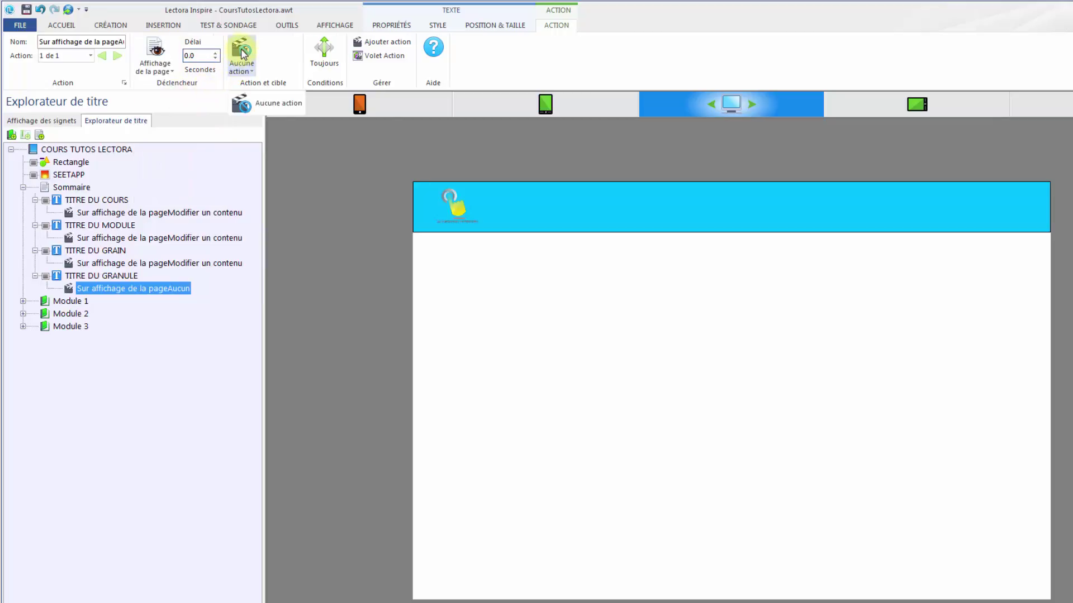
pyautogui.click(243, 54)
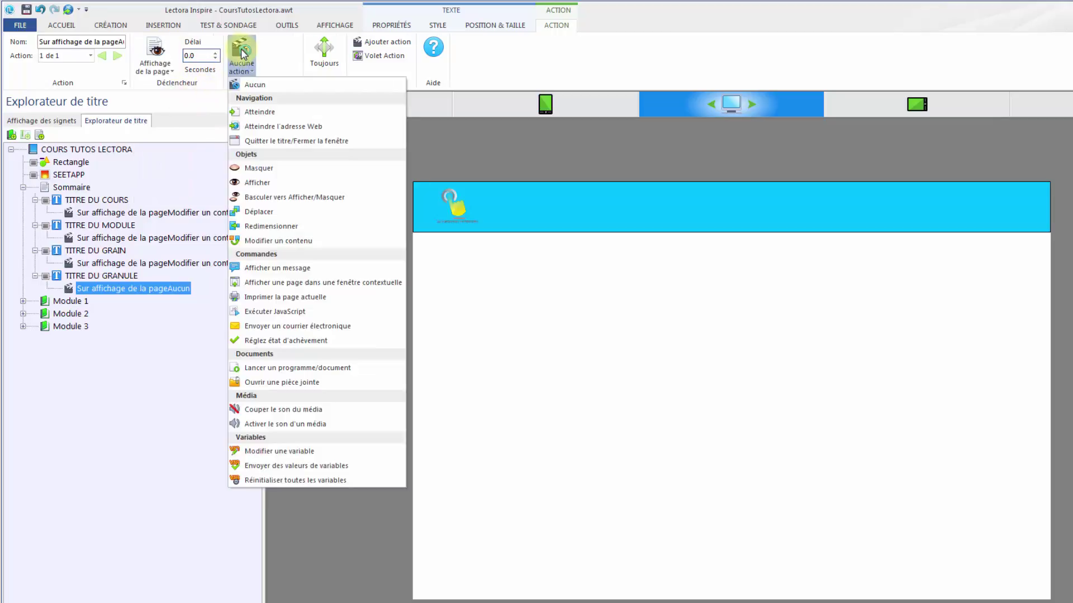
pyautogui.click(265, 241)
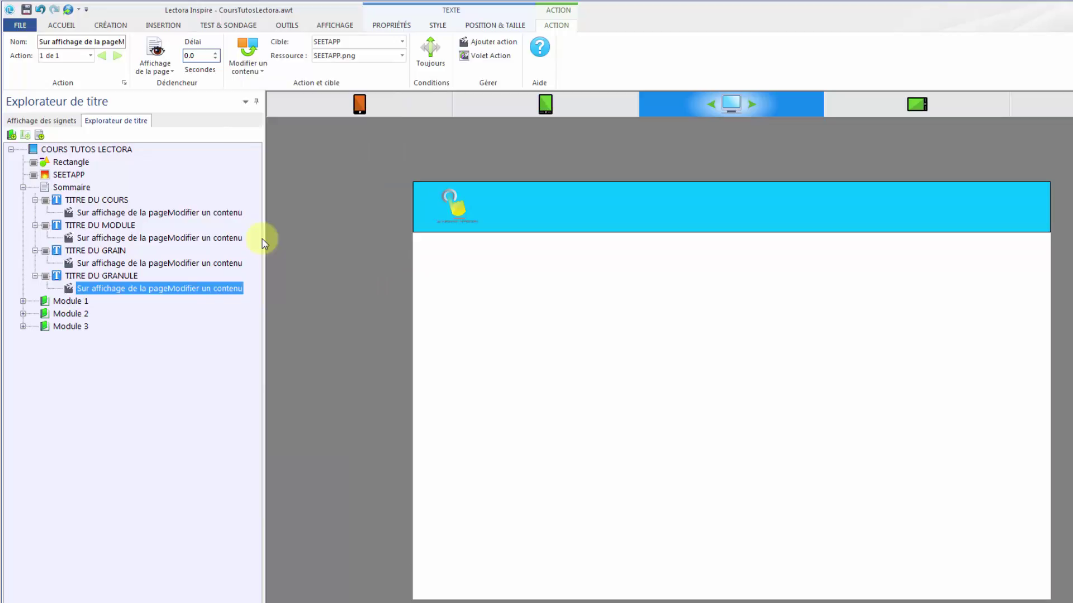
pyautogui.click(404, 43)
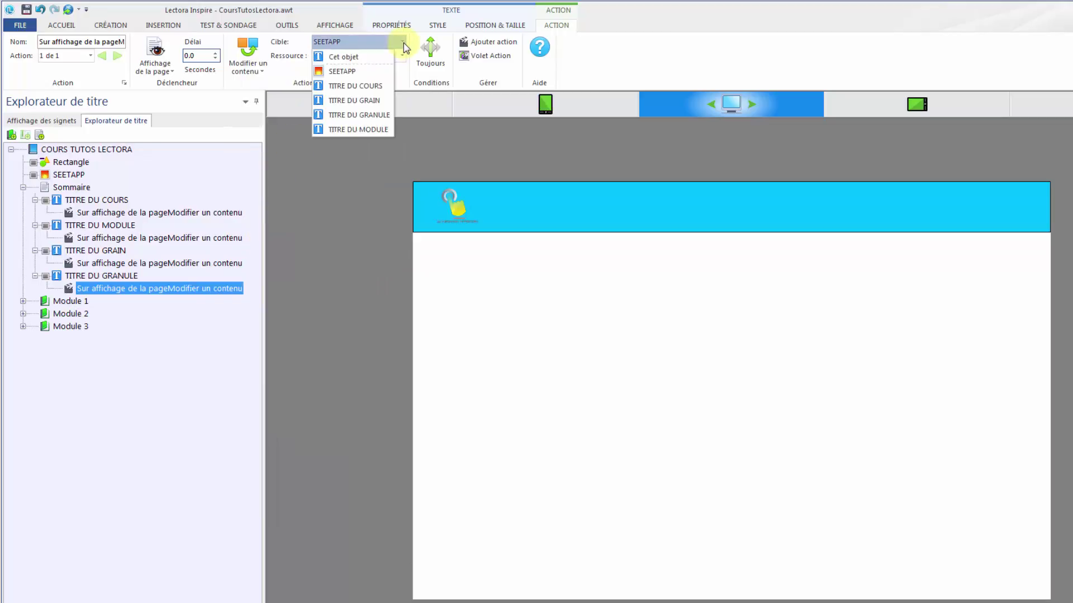
pyautogui.click(361, 115)
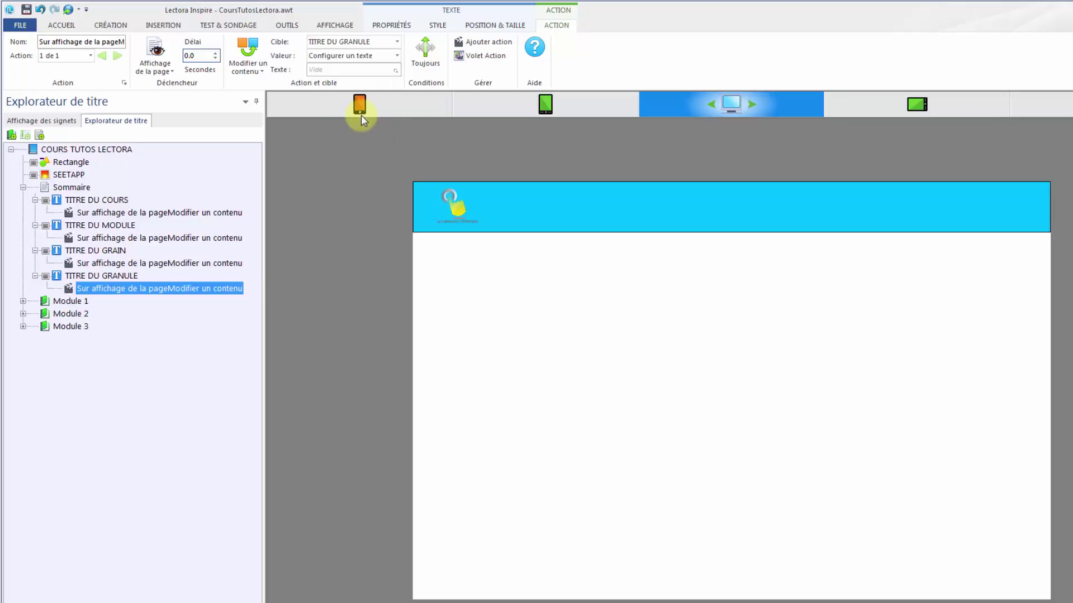
# Insert the CurrentPageName variable as the text of the TITRE DU GRANULE content-change action
pyautogui.click(395, 72)
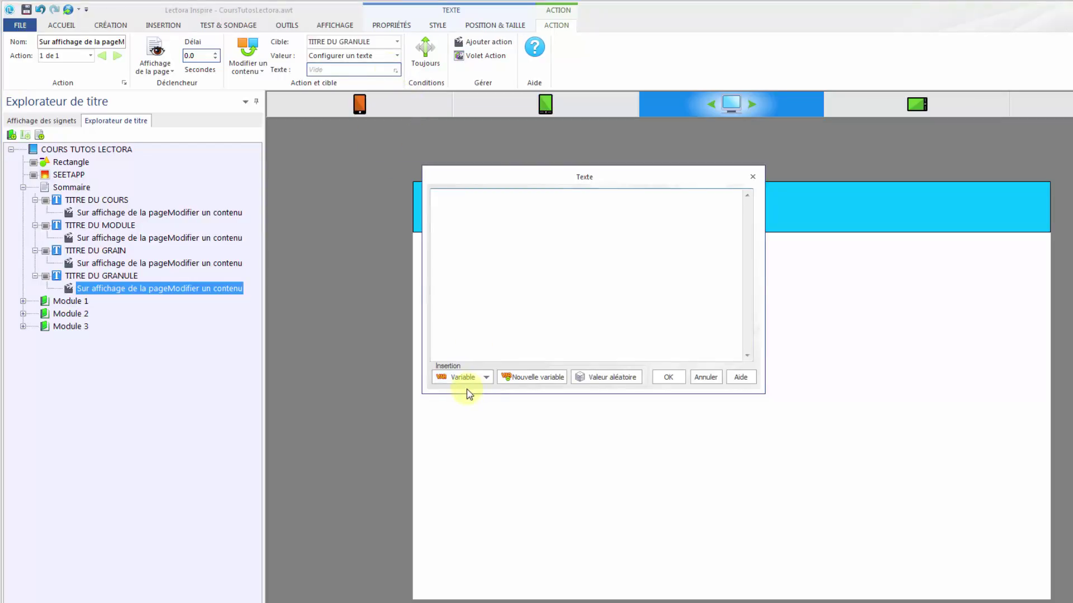
pyautogui.click(484, 379)
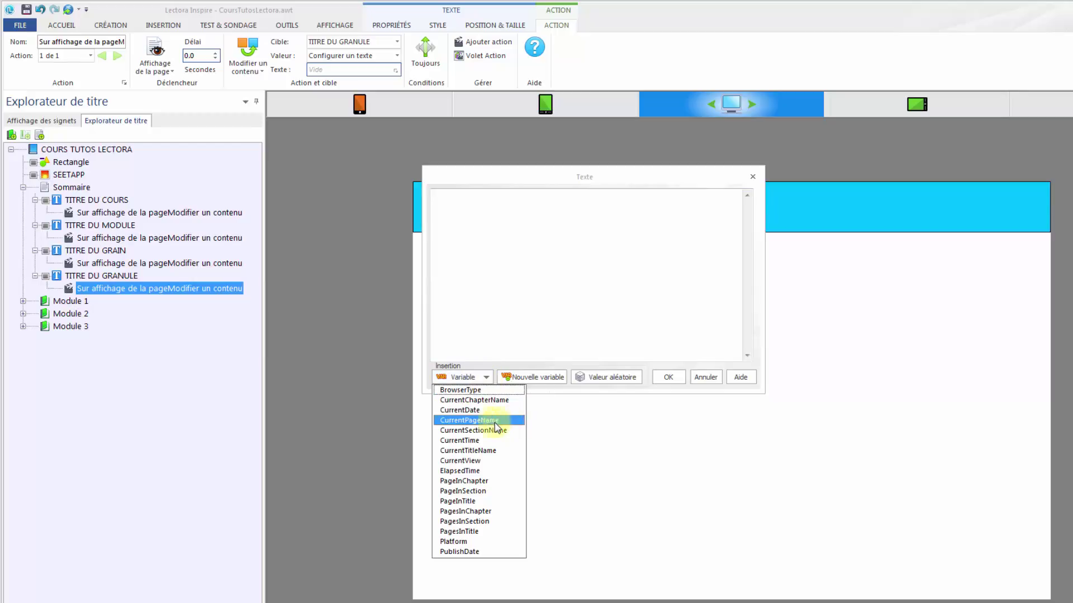
pyautogui.click(463, 421)
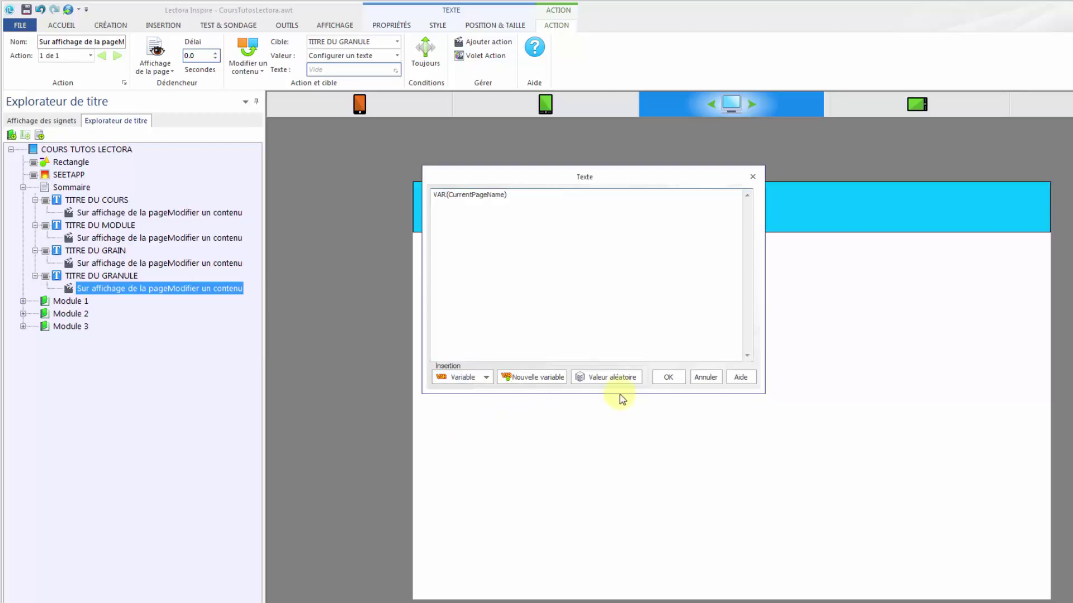
pyautogui.click(668, 378)
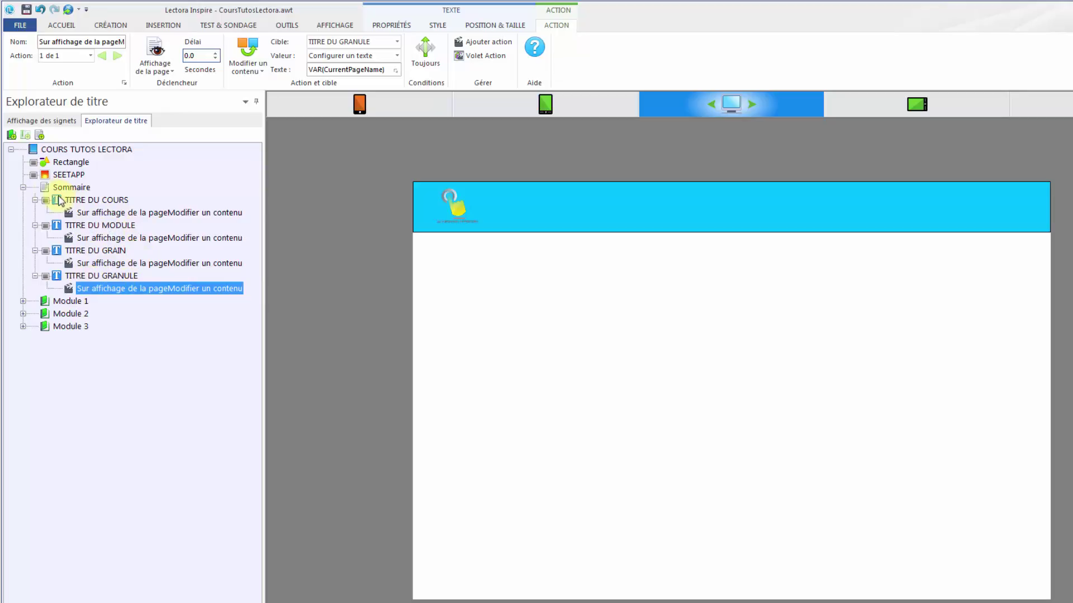
# Run the course from granule 4 of grain 3 in Module 1 and check the title blocks on the granule pages
pyautogui.click(23, 301)
pyautogui.click(92, 528)
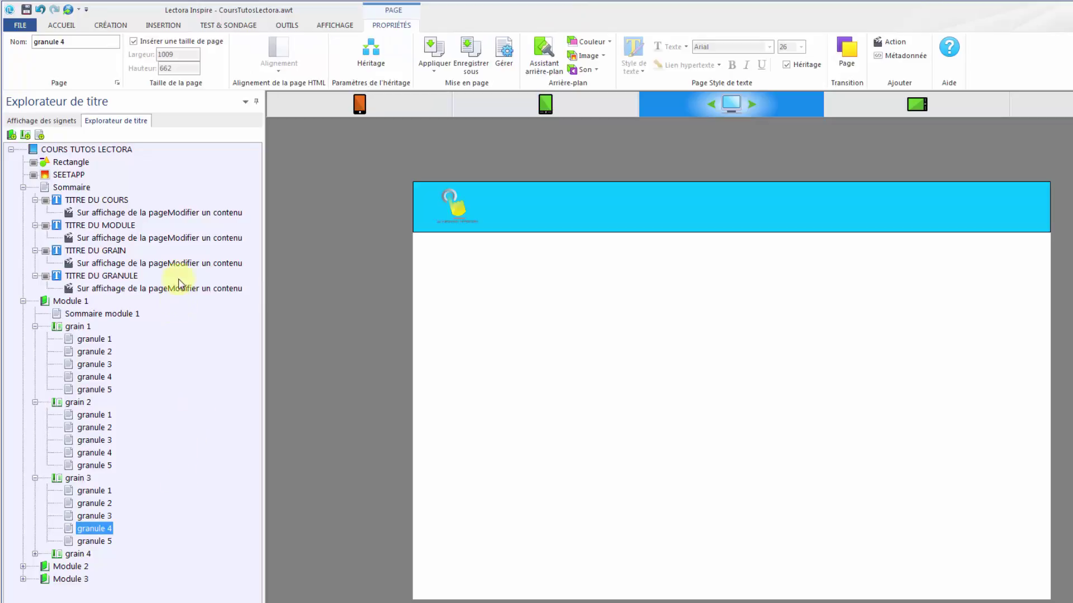
pyautogui.click(334, 27)
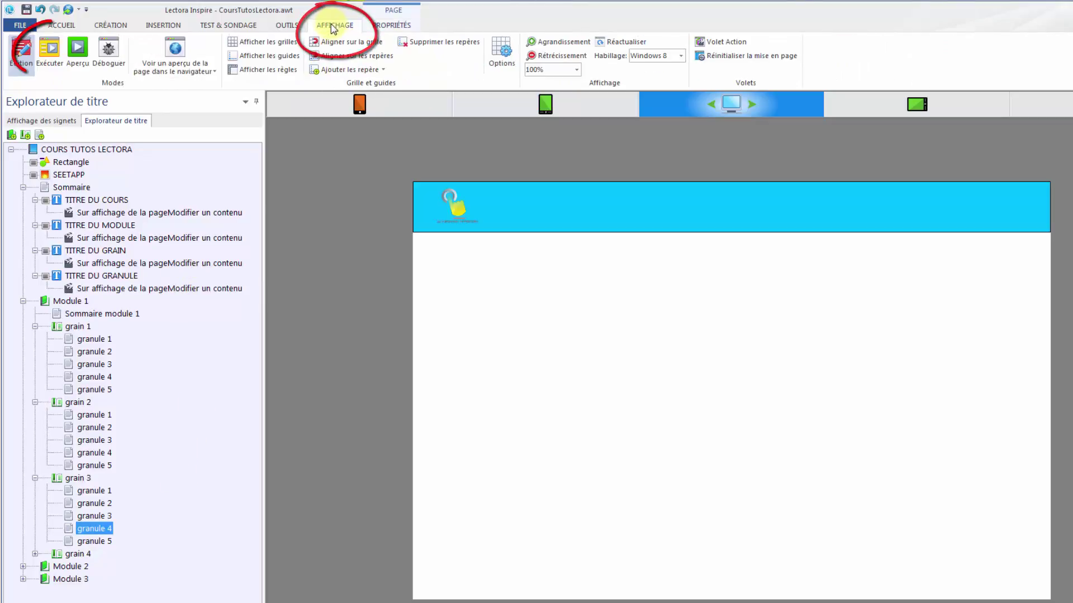
pyautogui.click(51, 49)
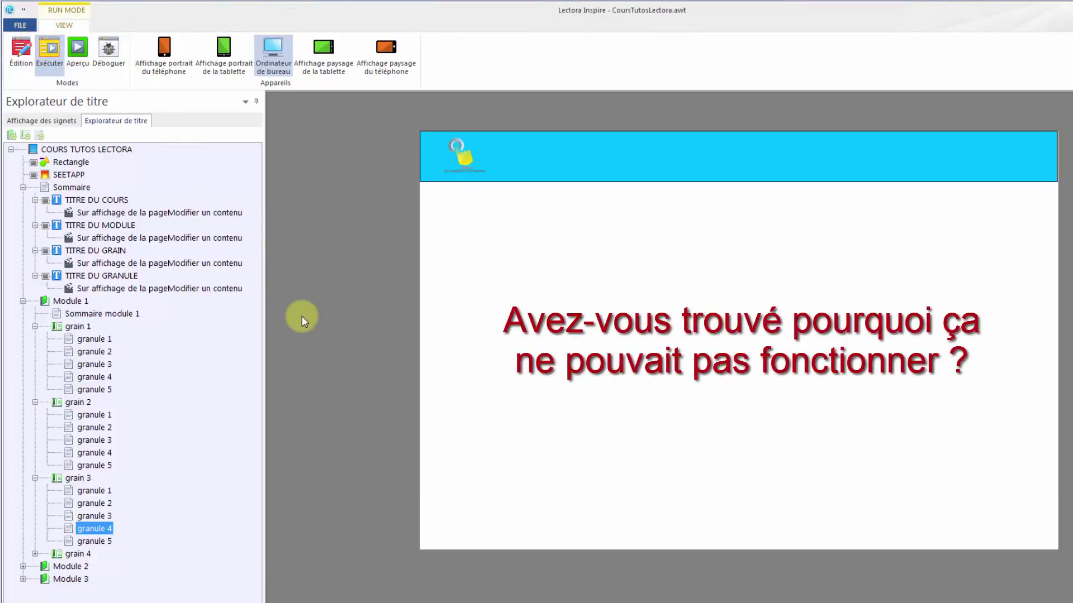
pyautogui.click(93, 339)
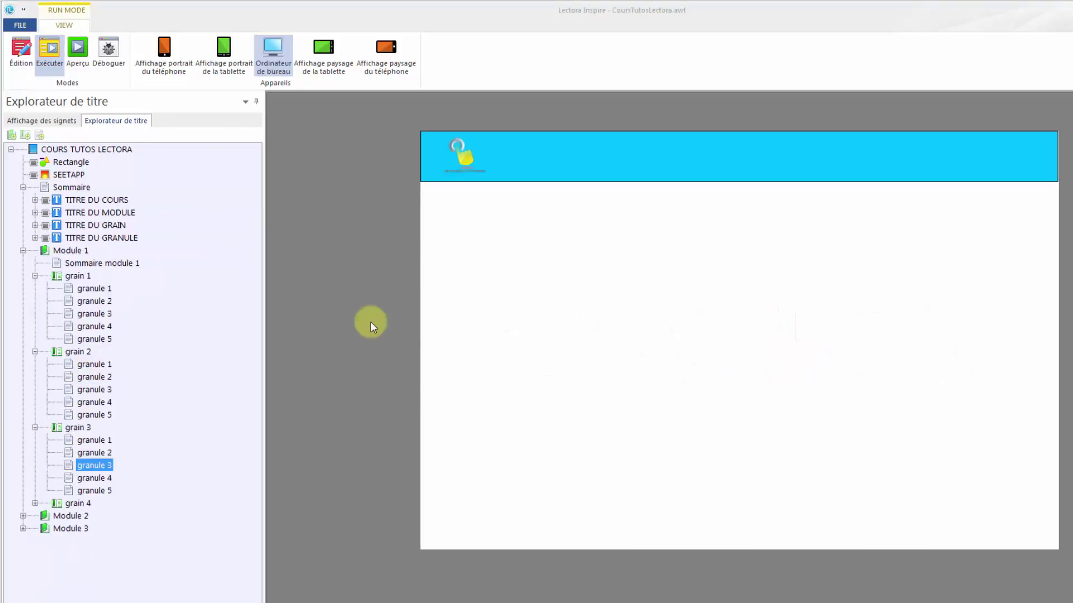
# Move the four TITRE text blocks out of the Sommaire page to the course level, above Sommaire
pyautogui.click(59, 200)
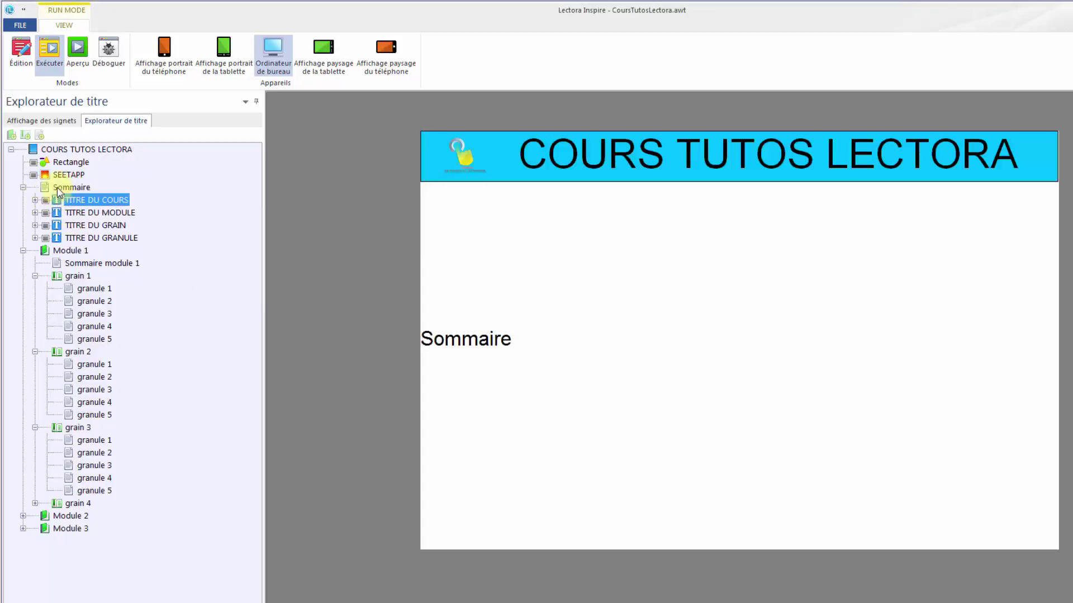
pyautogui.click(60, 238)
pyautogui.moveTo(60, 239); pyautogui.dragTo(56, 220)
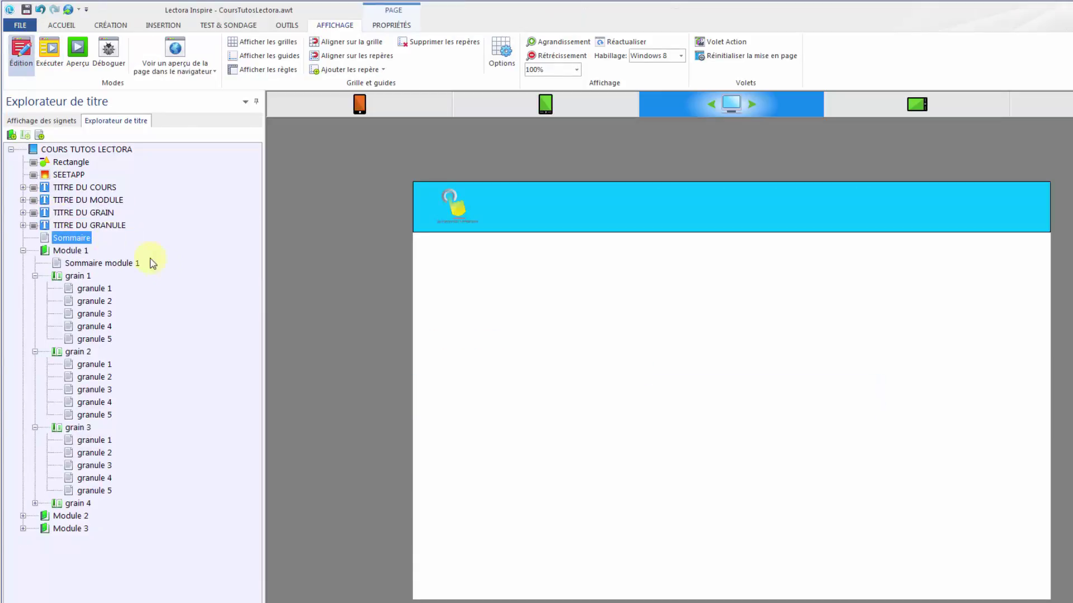
# Run the course again and check the title blocks on Sommaire, Sommaire module 1 and granule 3 of grain 1
pyautogui.click(50, 52)
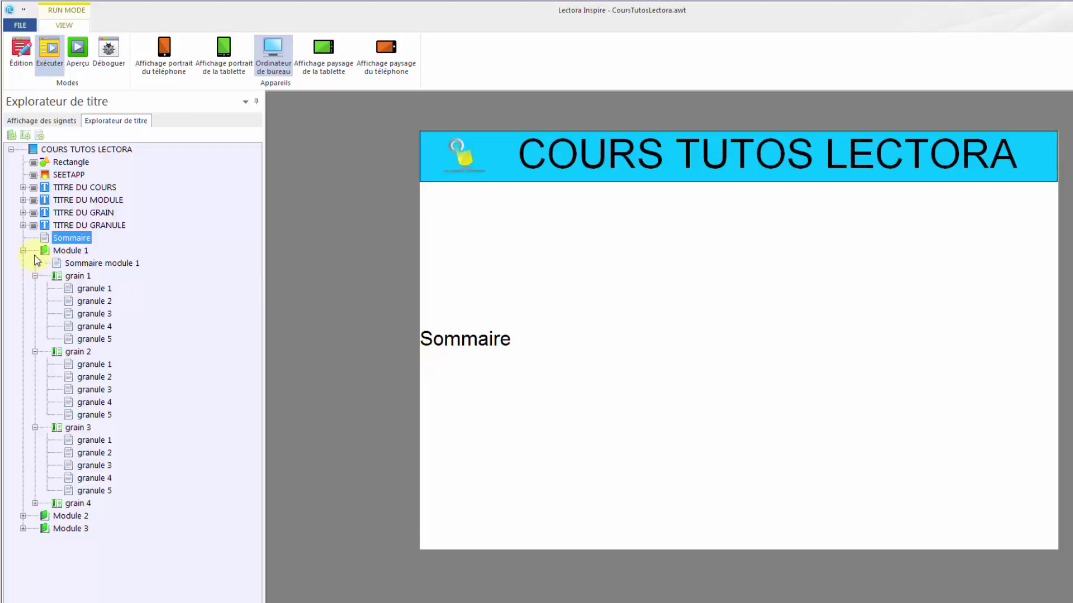
pyautogui.click(109, 266)
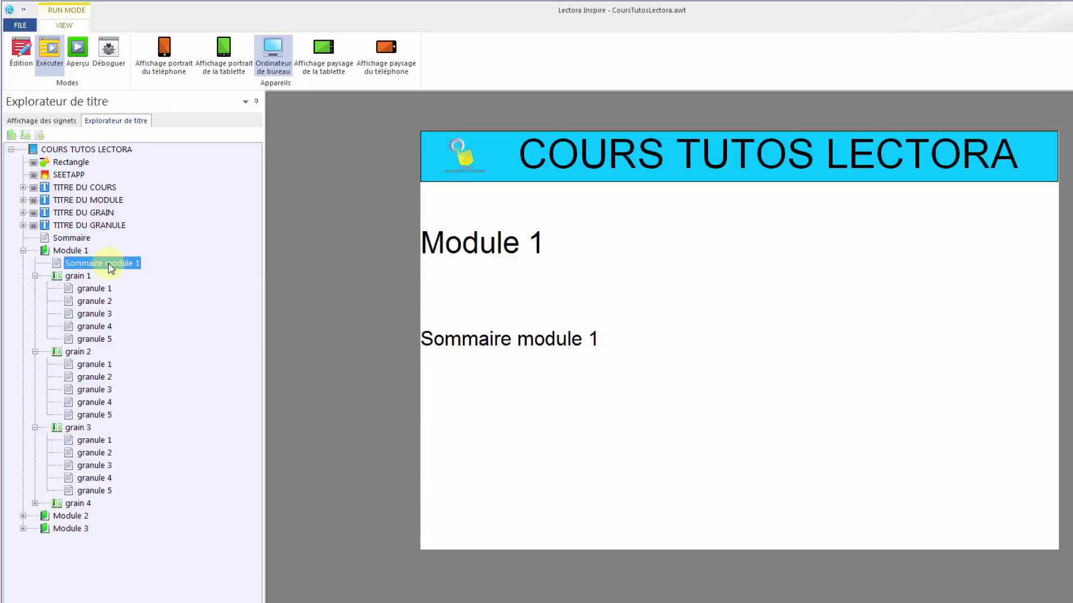
pyautogui.click(82, 313)
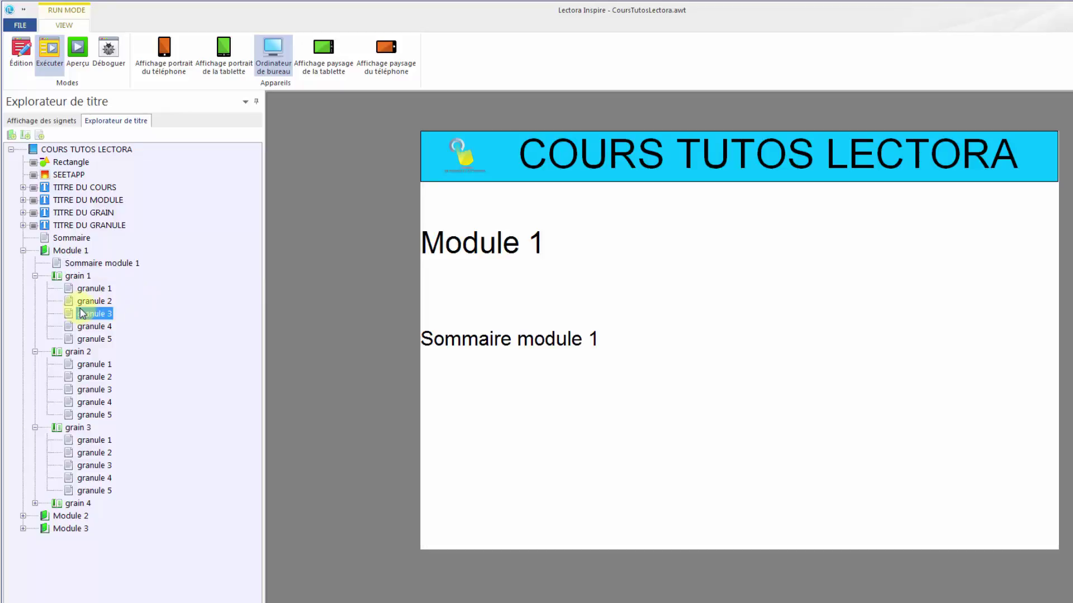